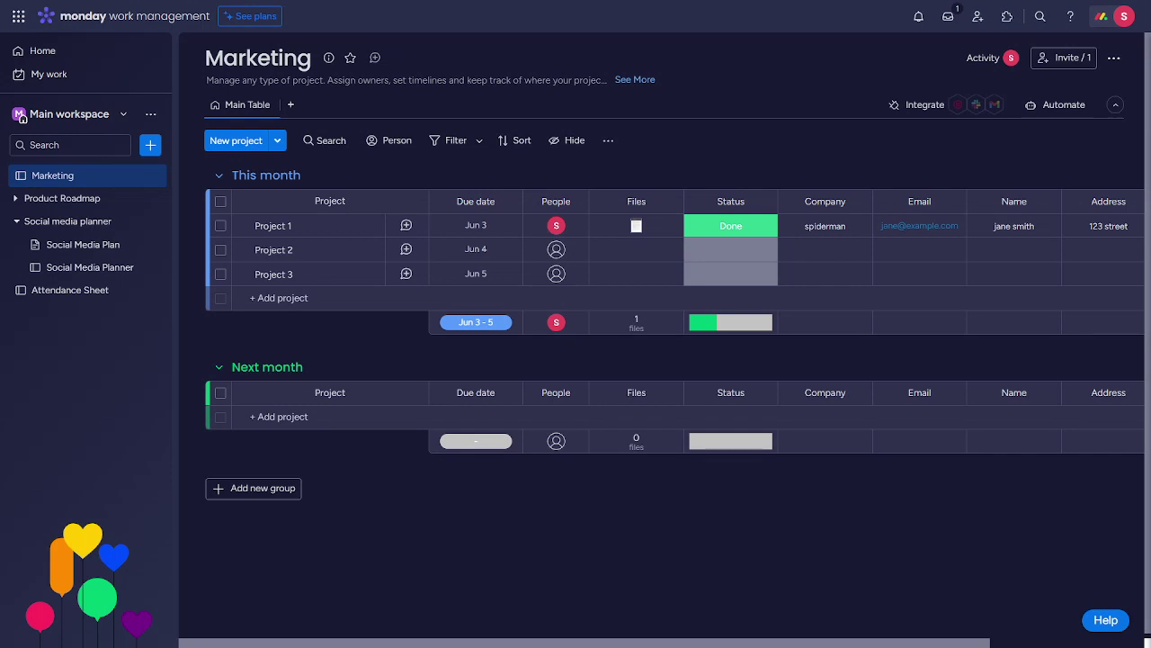
- Create a new board named 'Survey' from the workspace's + menu
click(151, 147)
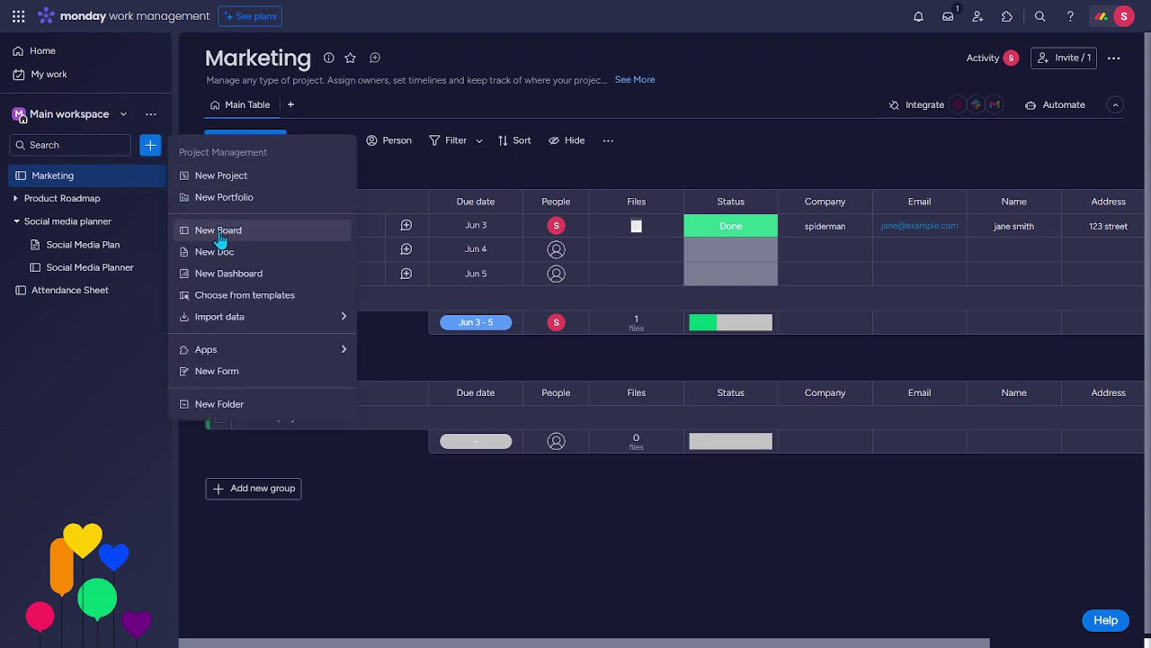
click(219, 232)
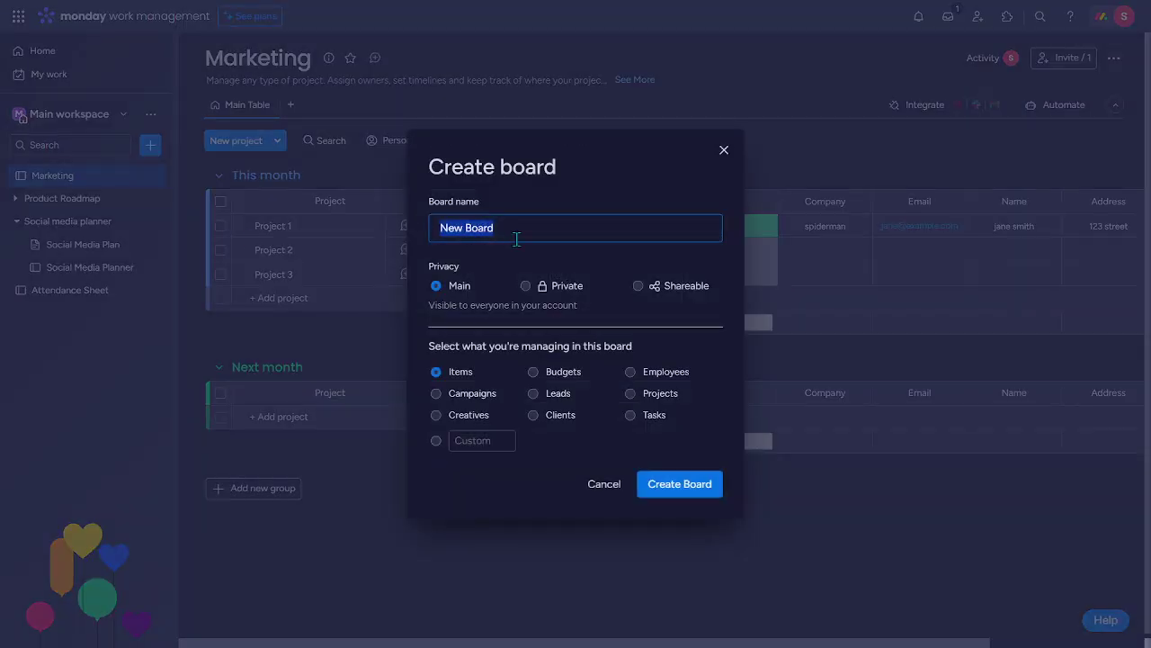
text(Survey)
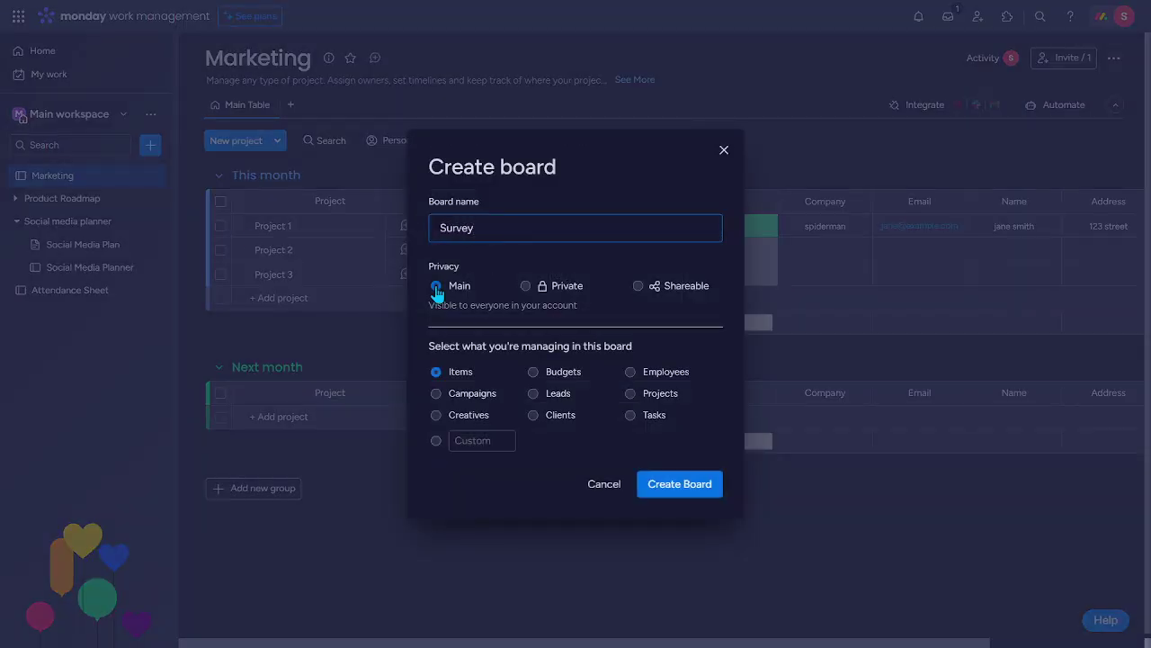
click(689, 494)
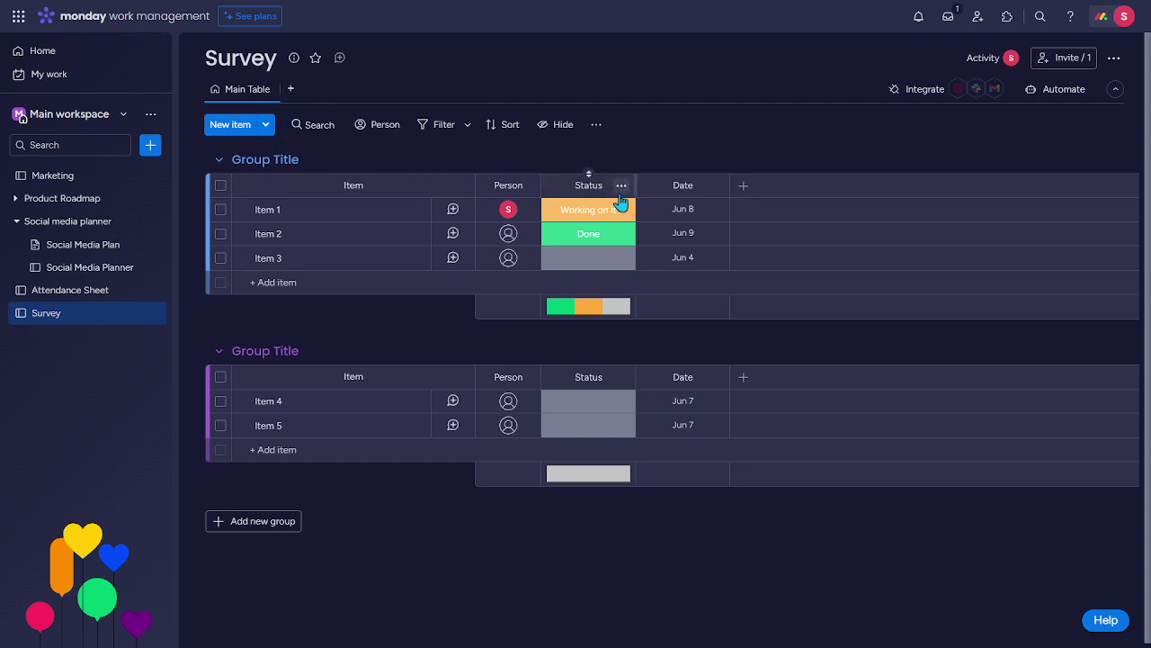
- Delete the Status and Date columns from their header menus, confirming each deletion
click(621, 187)
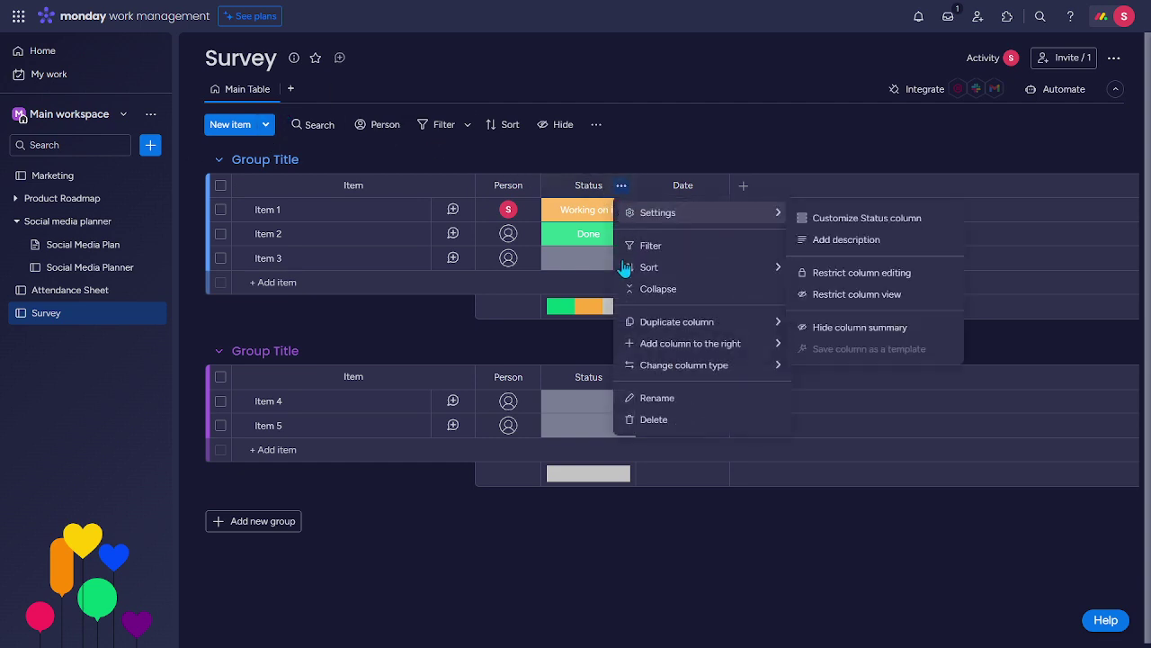
click(666, 423)
click(746, 106)
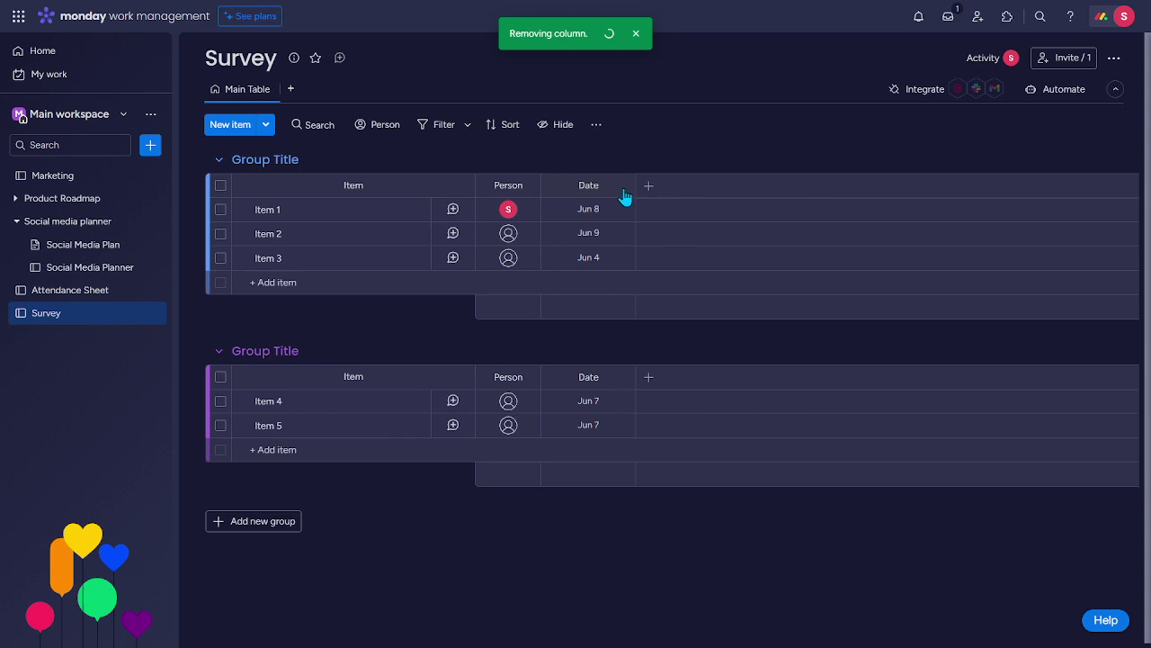
click(620, 187)
click(653, 422)
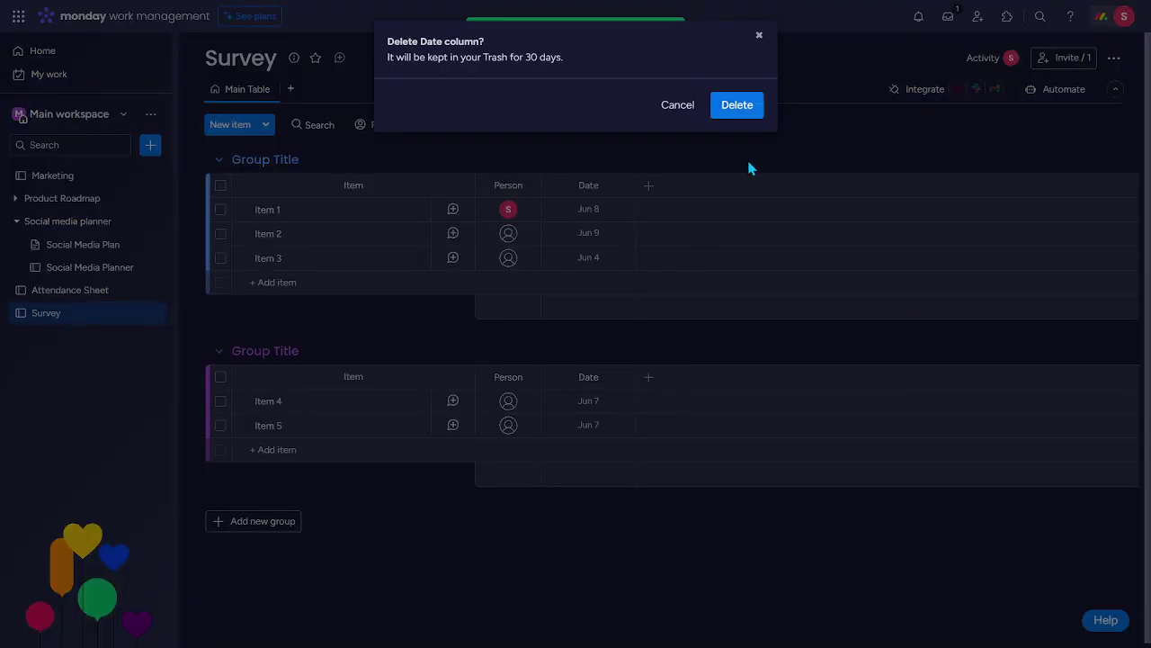
click(752, 112)
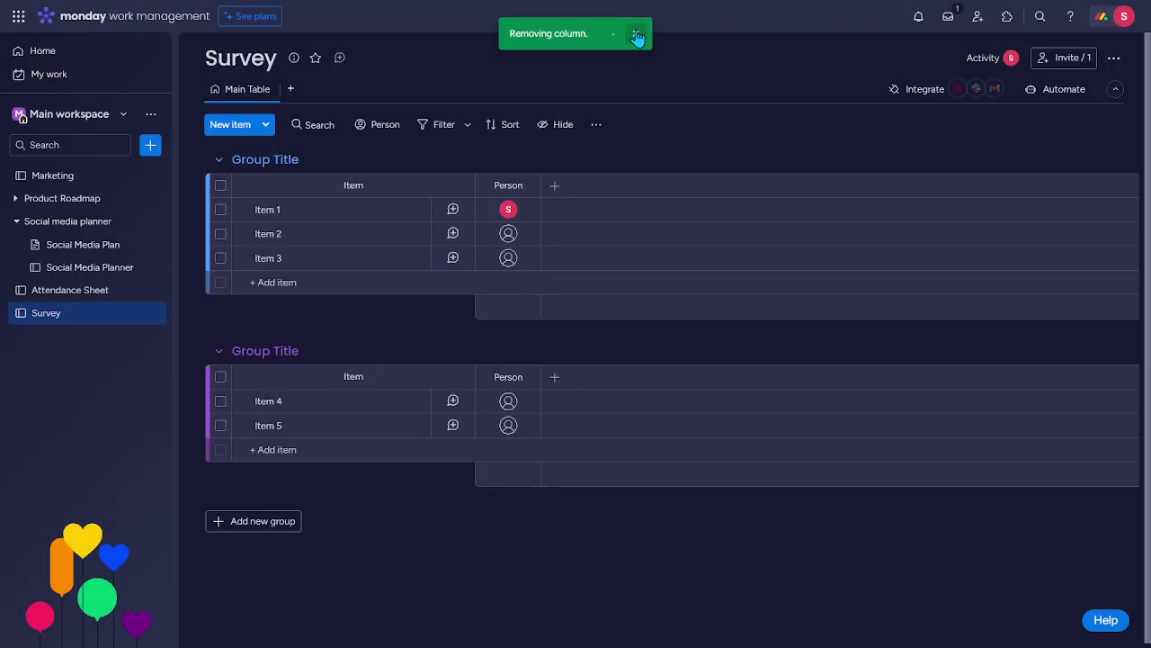
- Dismiss the column-deleted notice and add a Form view to the Survey board
click(663, 36)
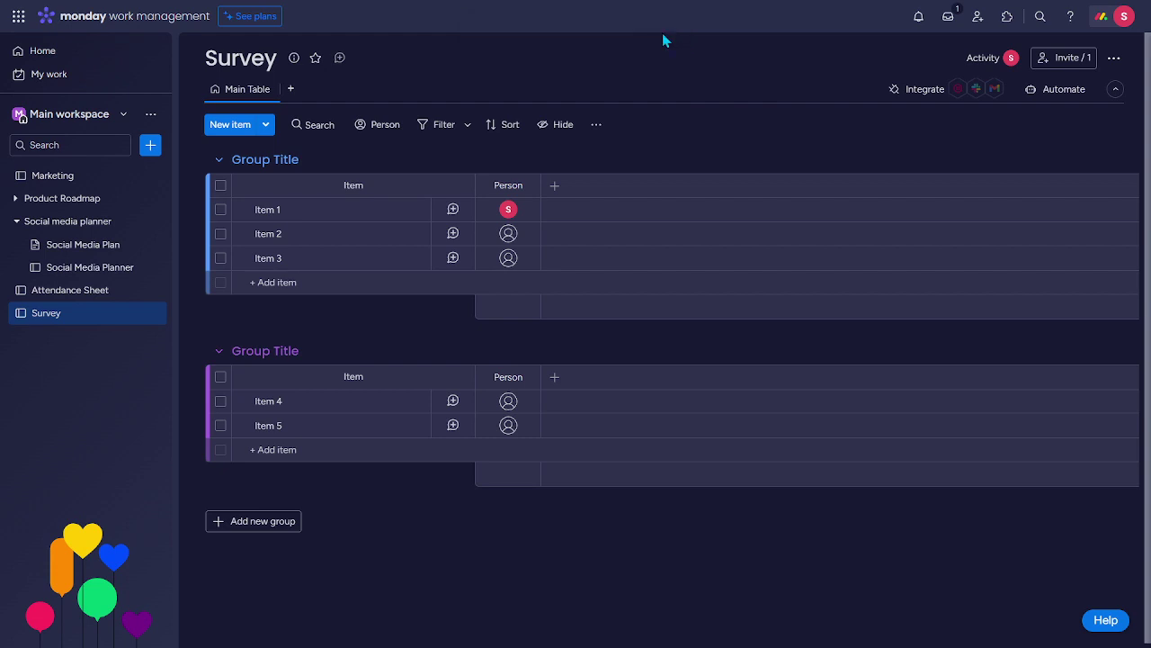
click(290, 90)
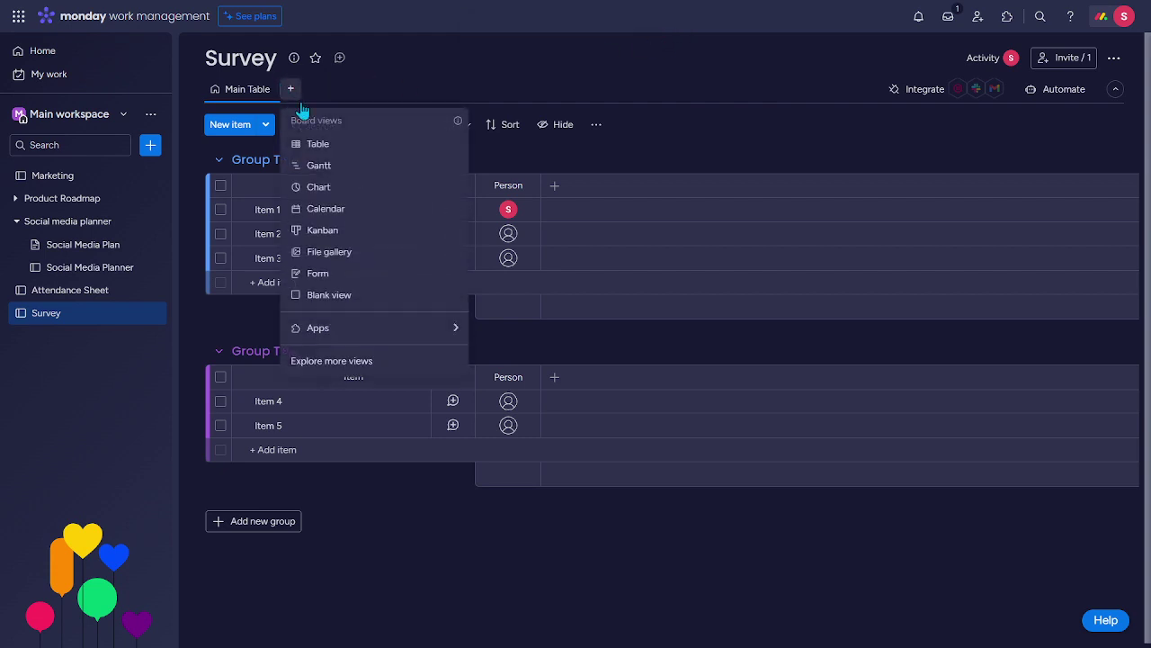
click(343, 272)
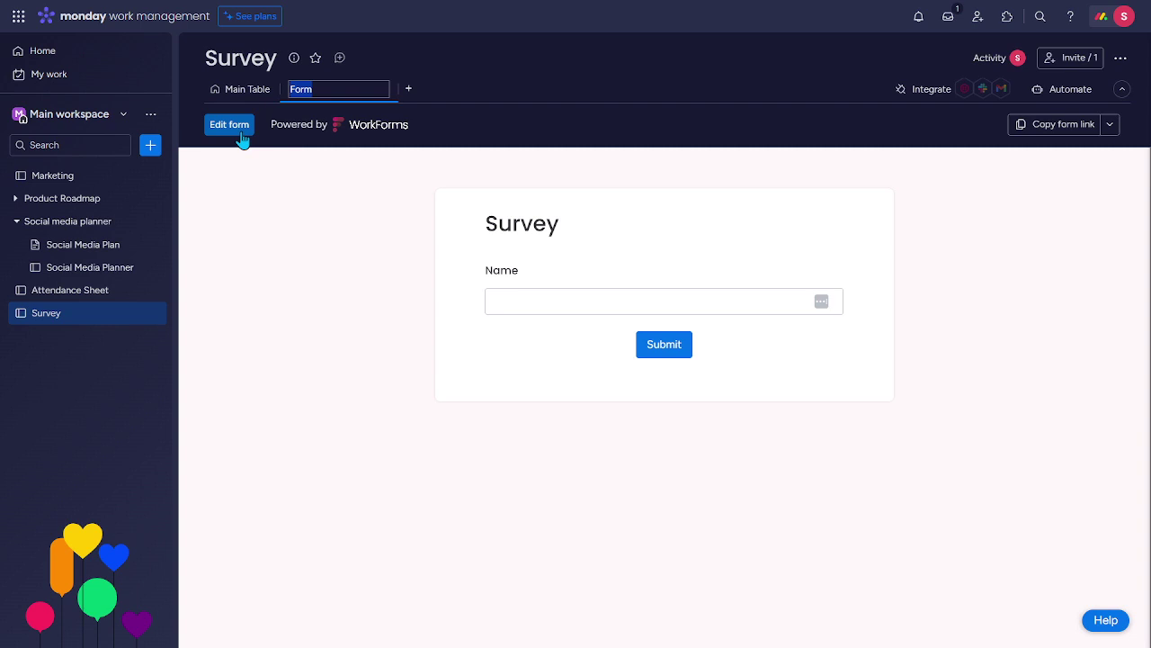
- Open the form in the WorkForms editor and dismiss its introduction message
click(232, 129)
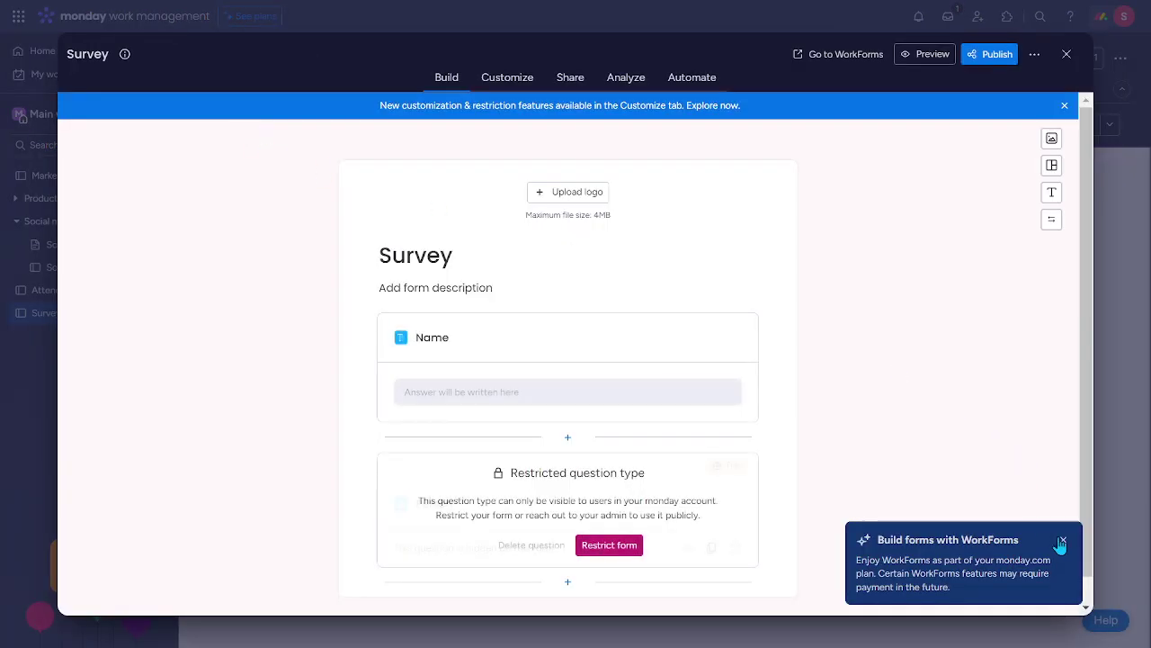
click(1062, 542)
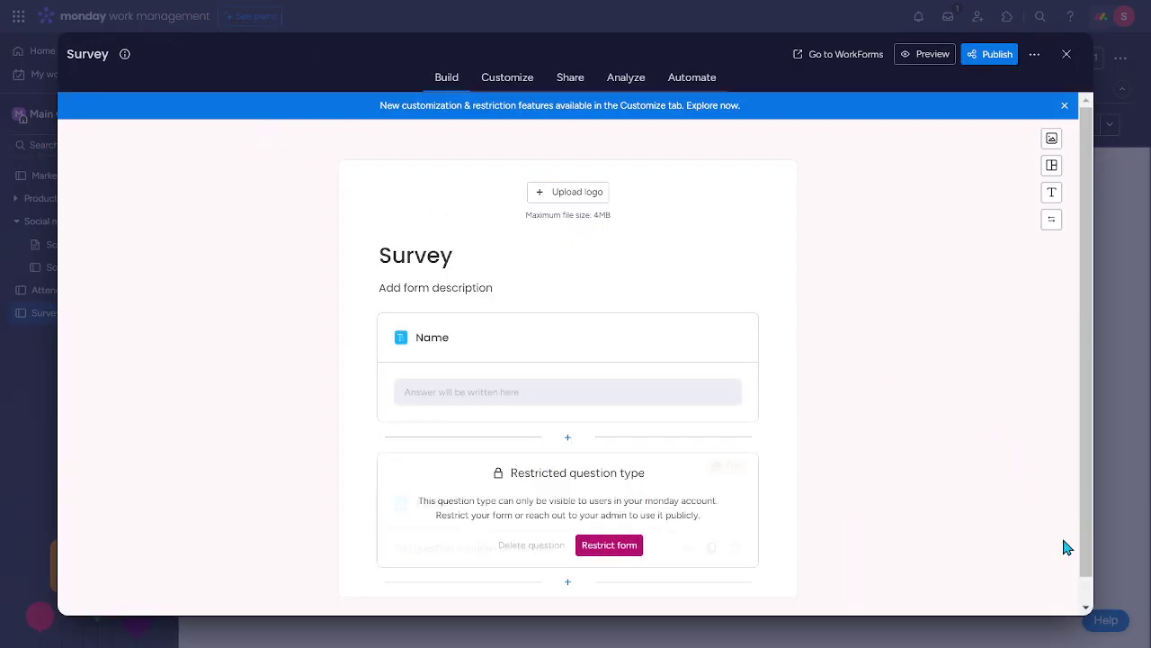
scroll(855, 378, down, 1)
scroll(896, 392, up, 1)
scroll(900, 398, down, 1)
scroll(900, 398, up, 1)
scroll(567, 379, down, 1)
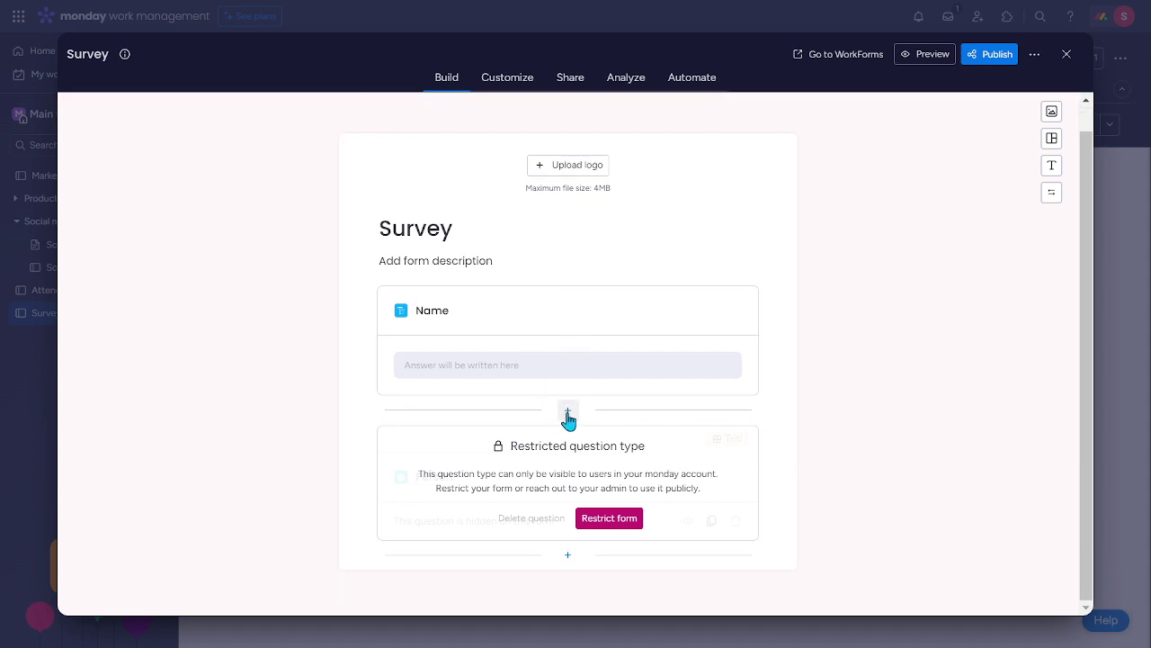
- Add a Country question below Name, titled 'Country'
click(568, 415)
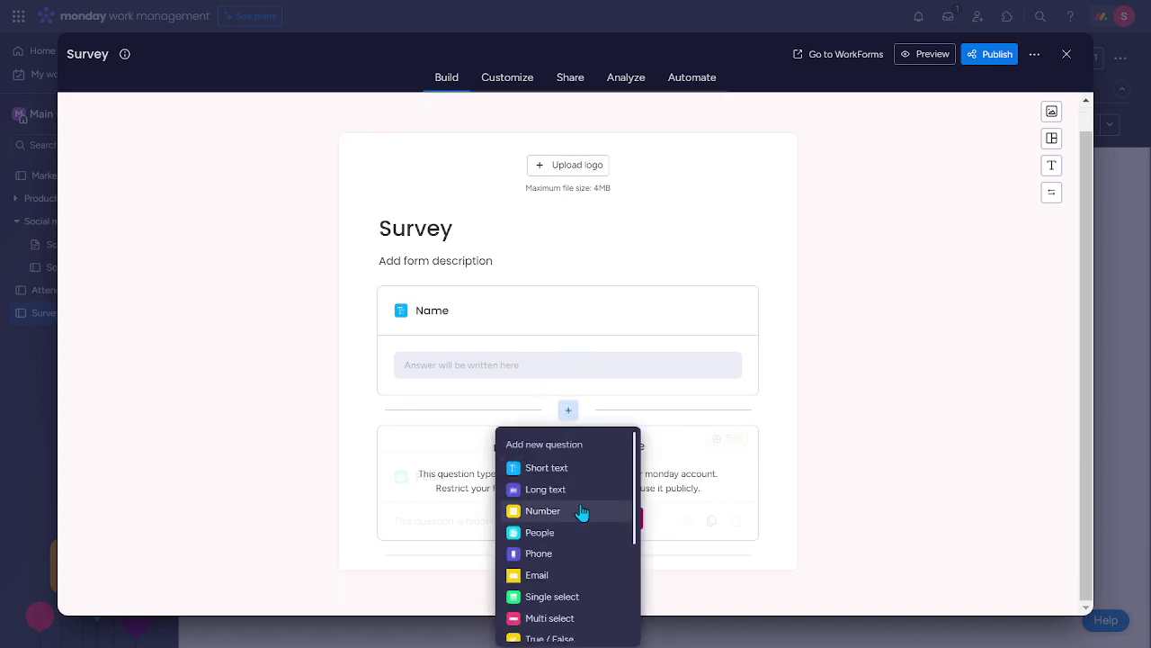
scroll(583, 513, down, 2)
scroll(576, 516, up, 2)
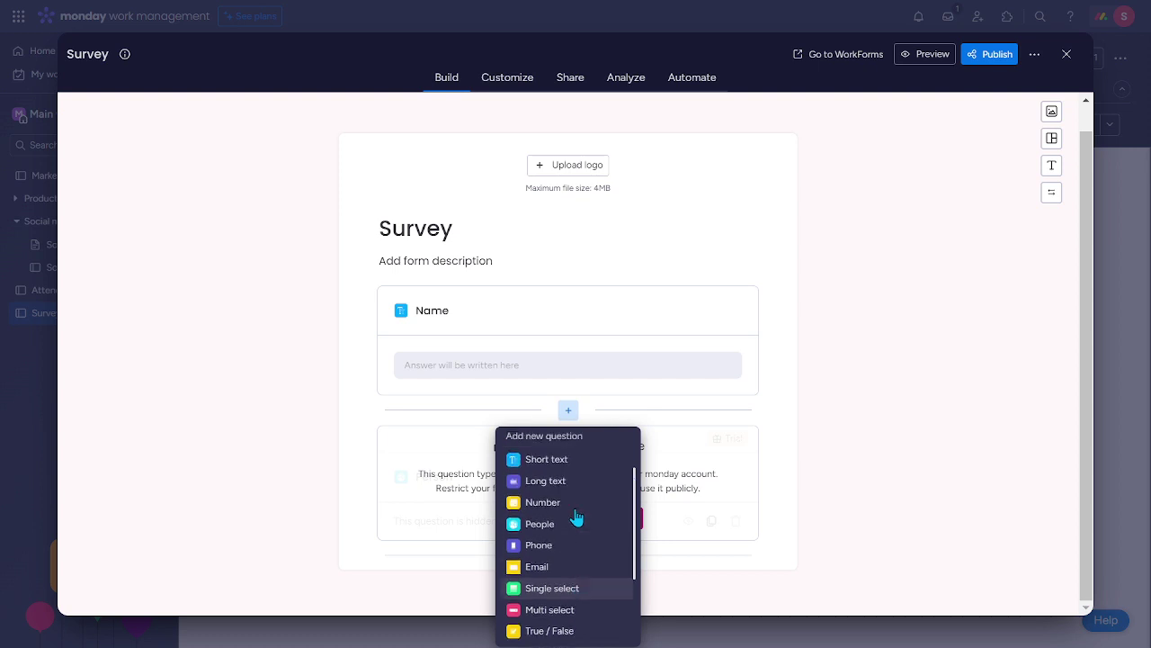
scroll(576, 516, down, 2)
scroll(576, 516, down, 2)
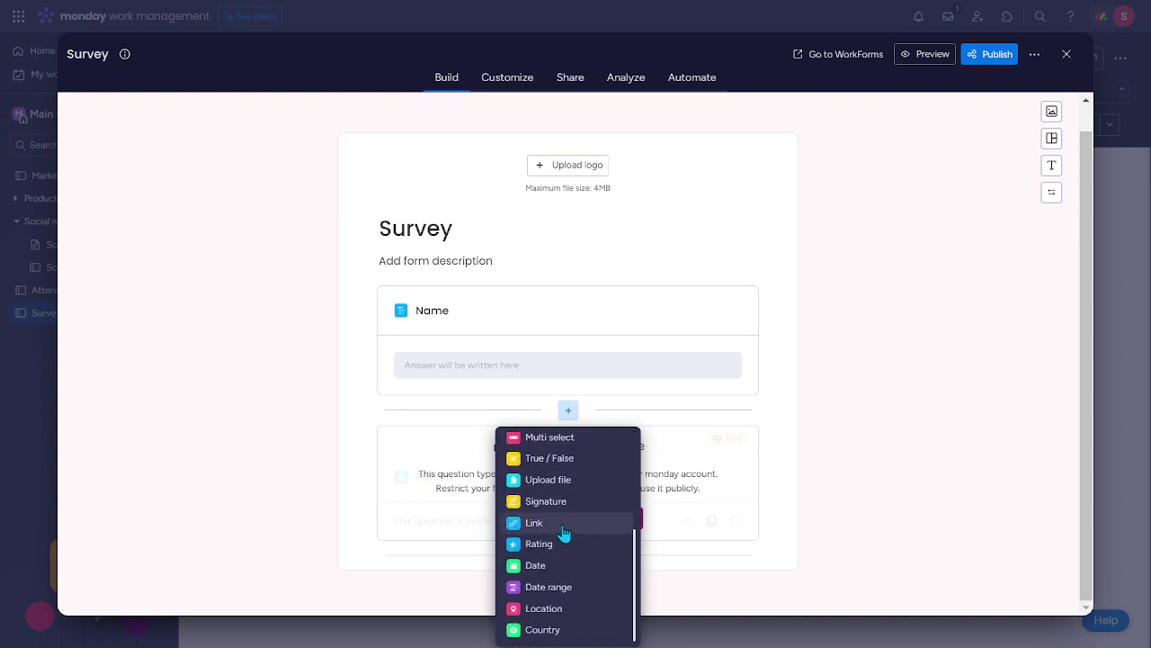
click(550, 632)
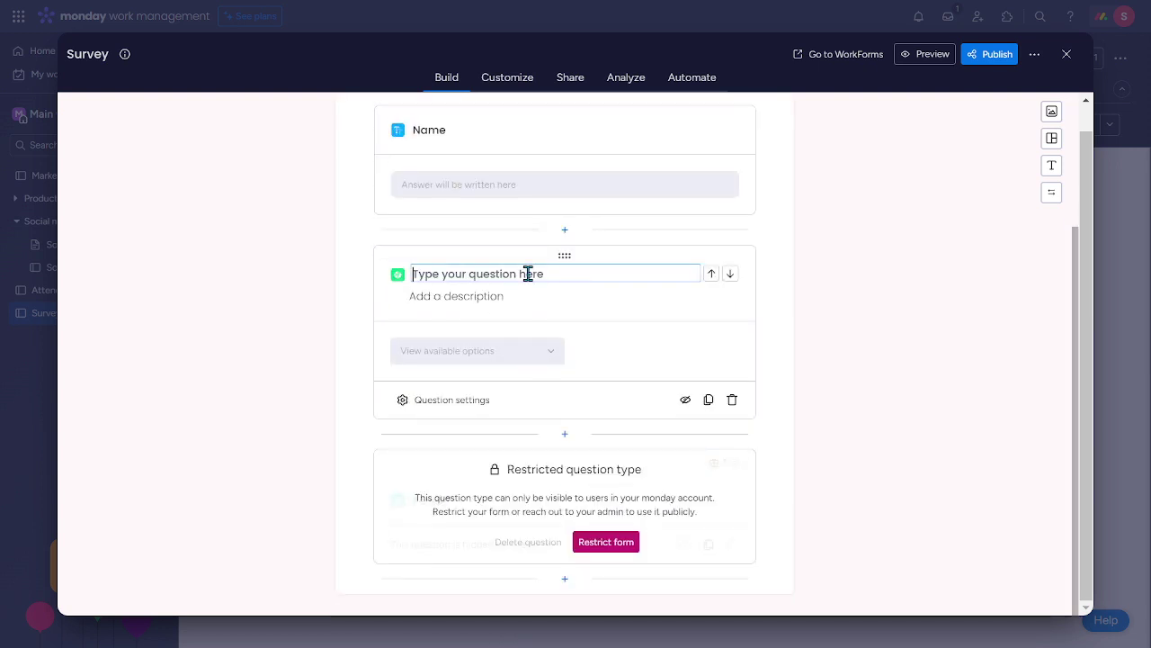
text(Country)
click(780, 298)
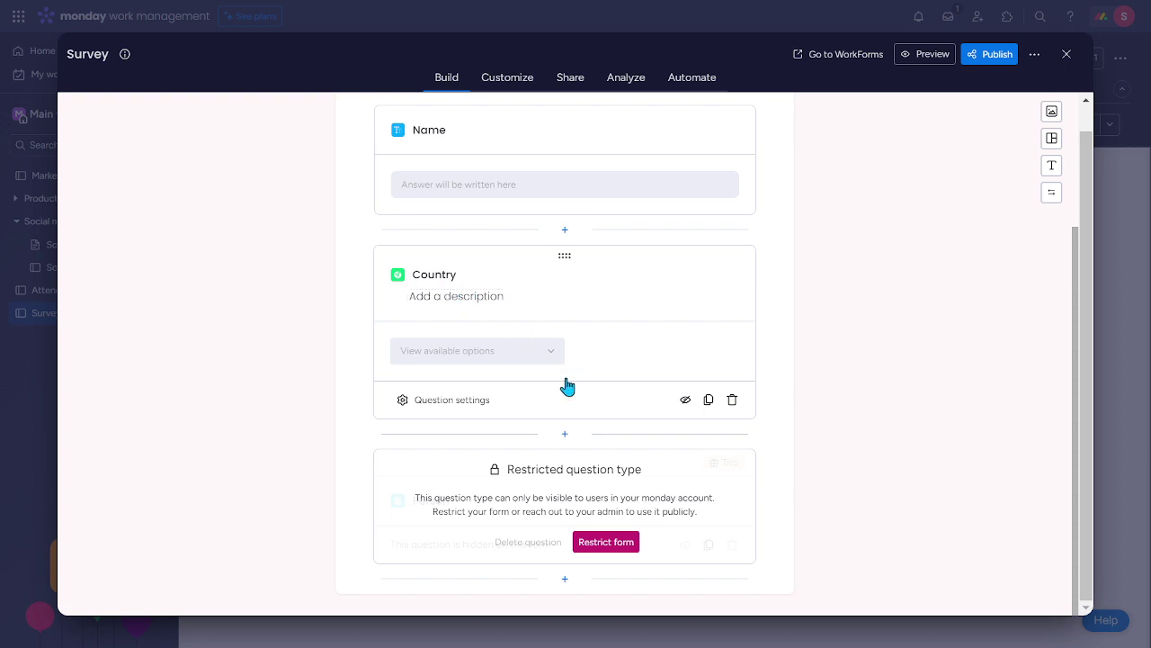
- Add a single select question titled 'Gender' below Country
click(565, 433)
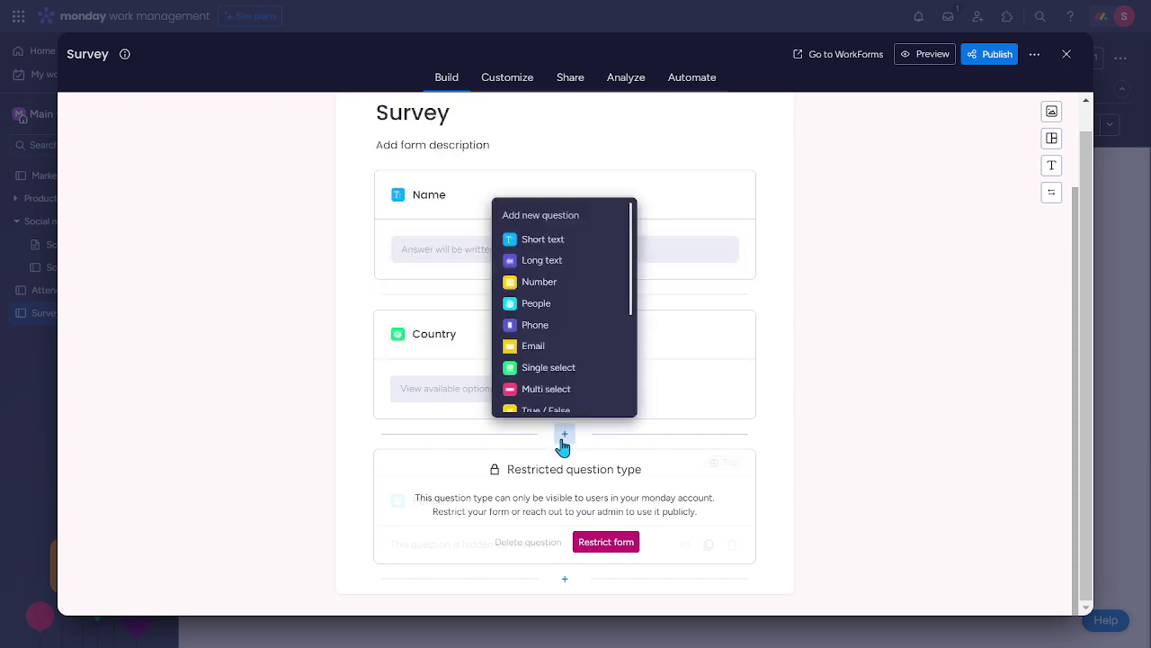
scroll(549, 355, down, 3)
scroll(548, 345, up, 3)
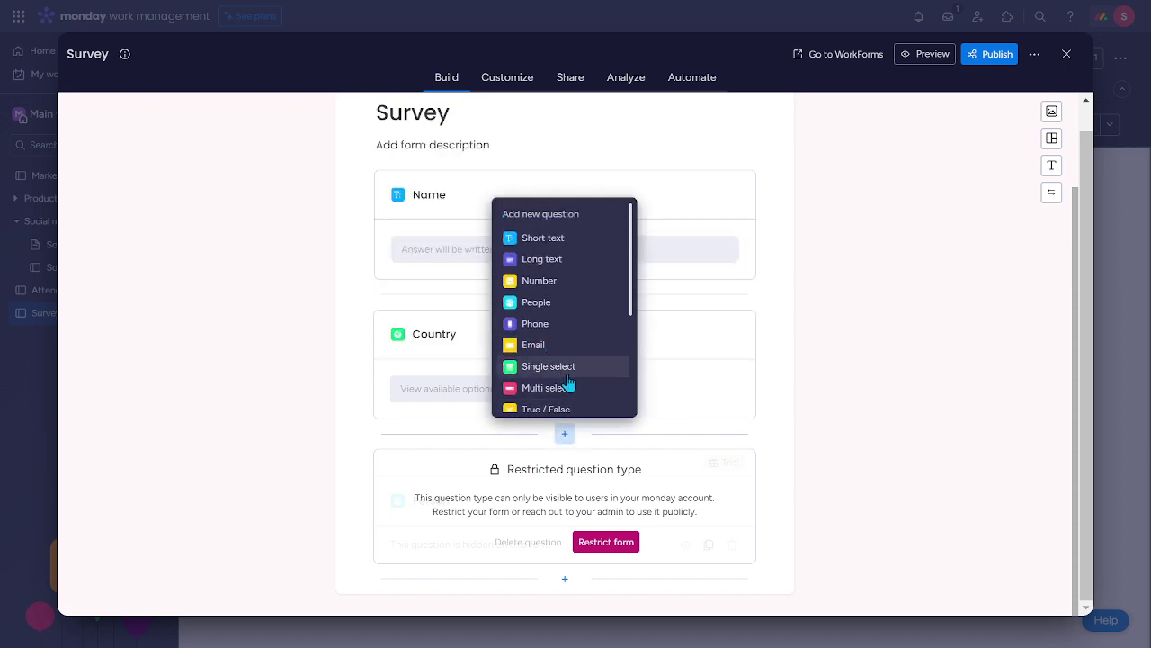
key(Escape)
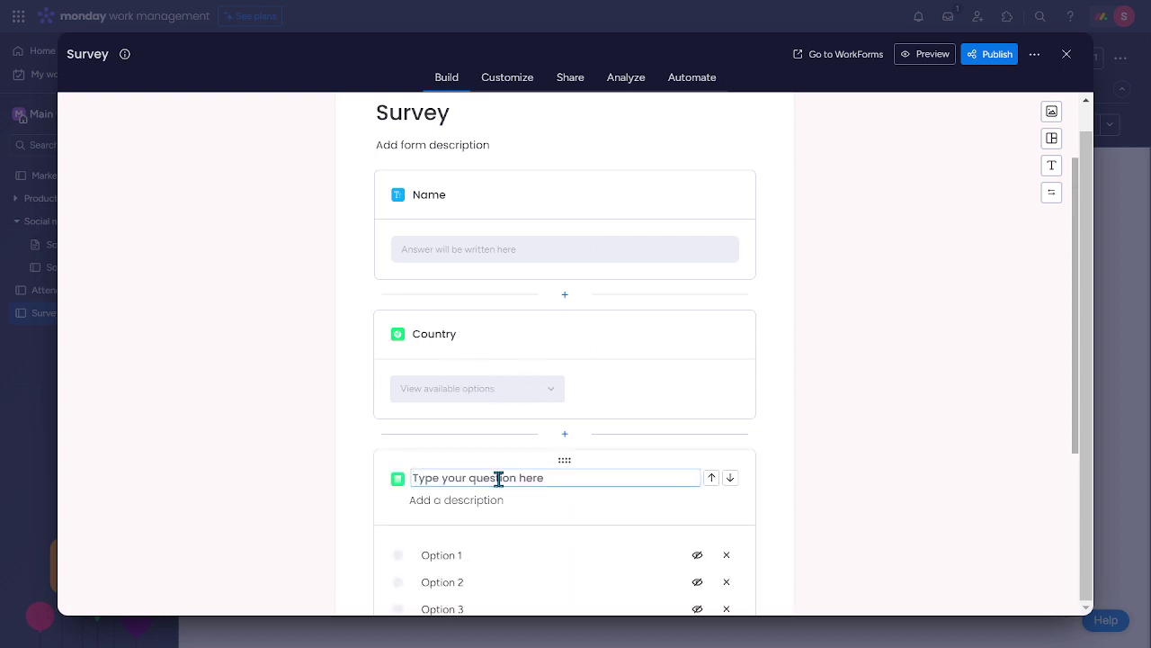
text(Gender)
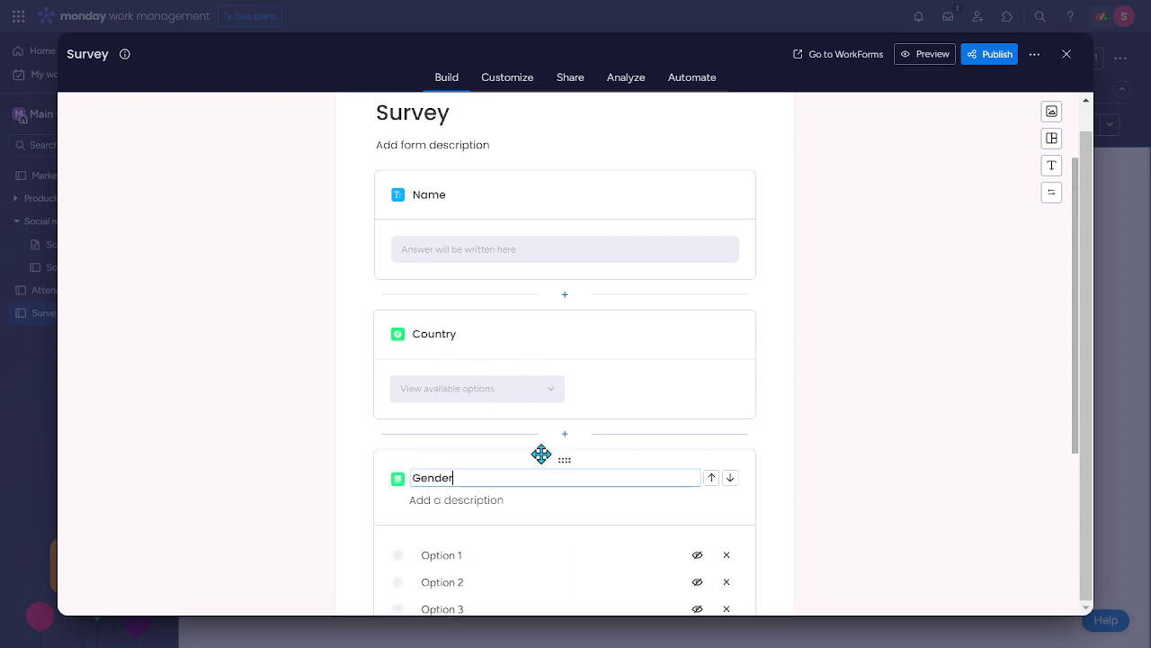
click(765, 423)
- Set the Gender options to Female, Male and 'Prefer not to say'
scroll(454, 402, down, 2)
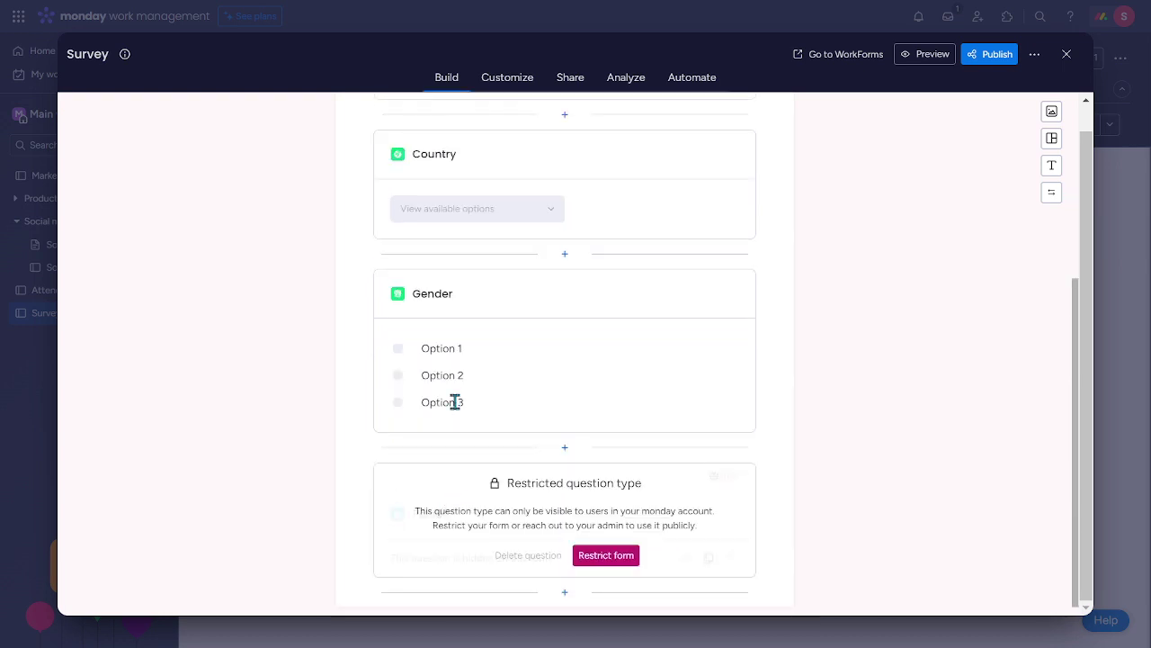
click(465, 351)
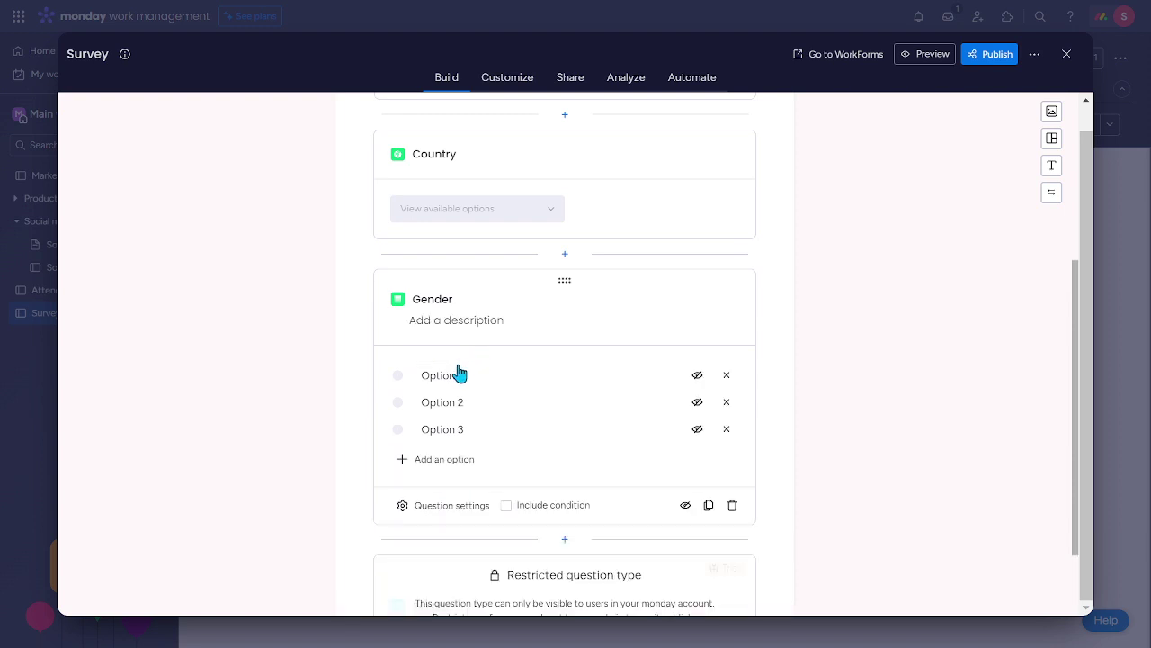
click(469, 376)
text(Female)
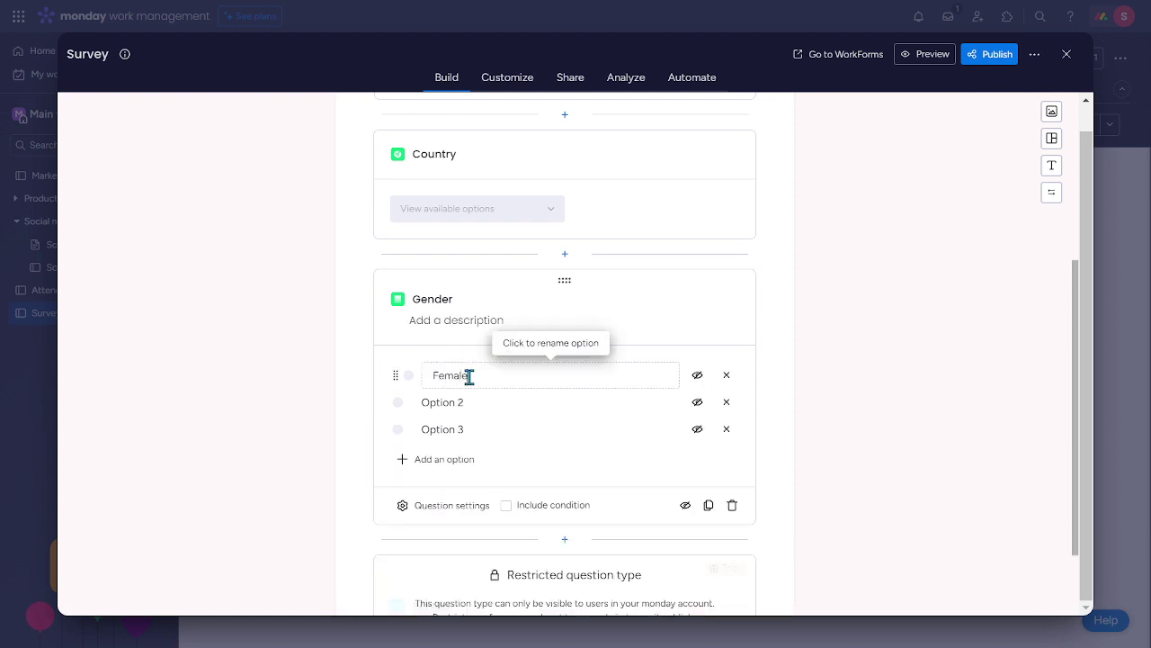
click(475, 401)
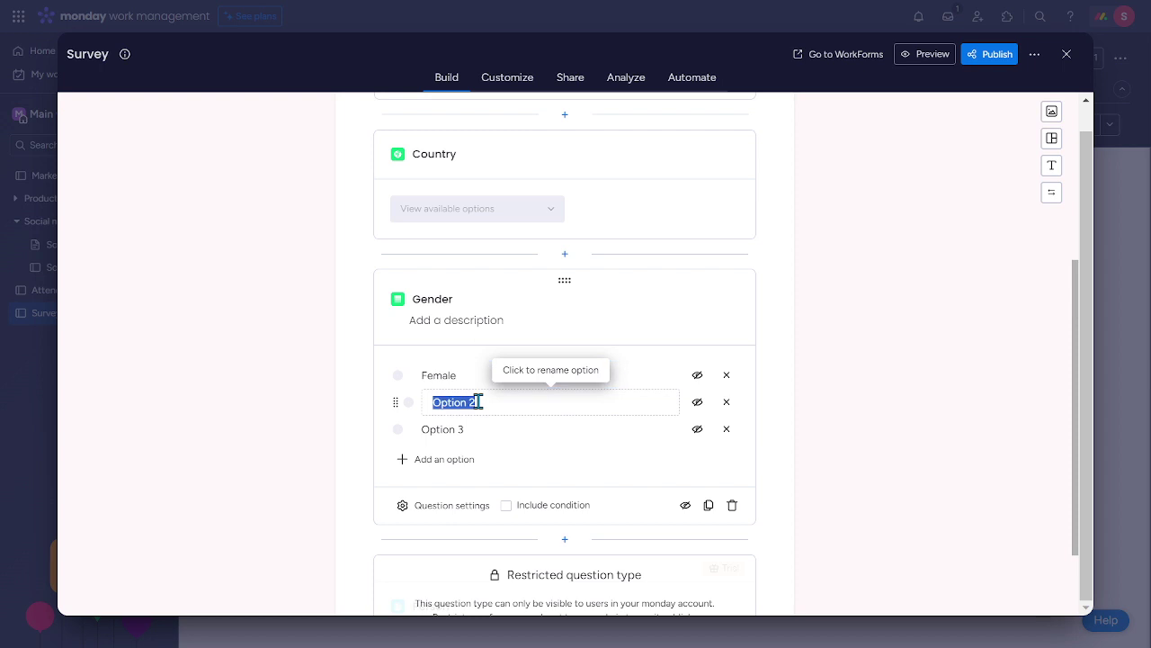
text(Male)
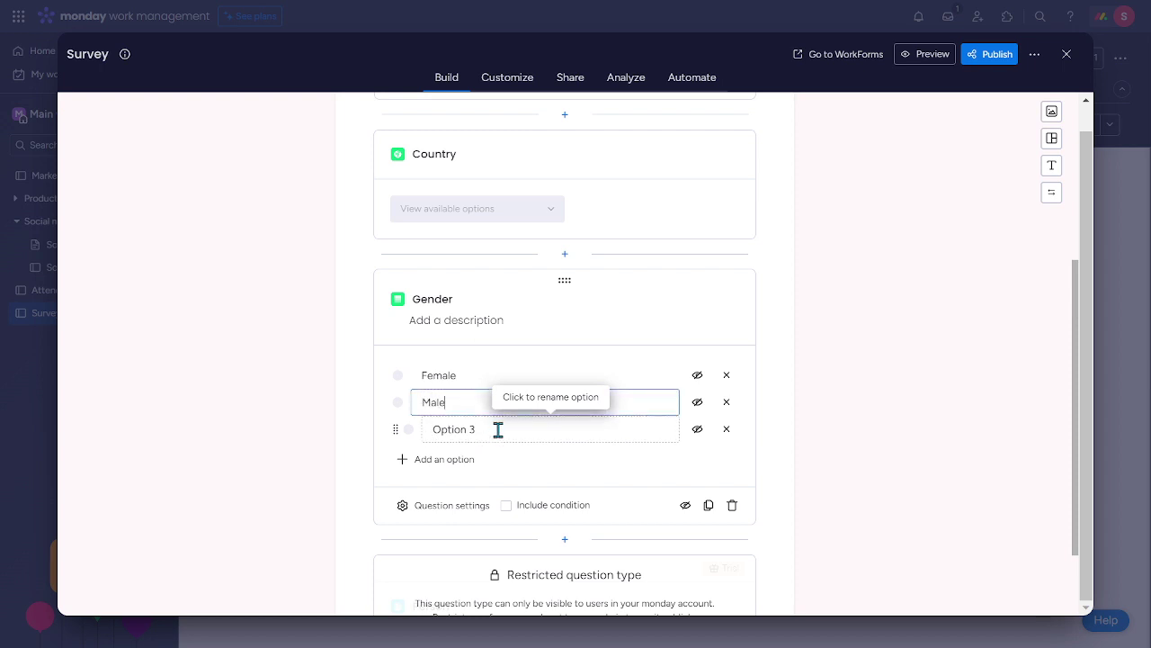
click(497, 430)
text(Prefer)
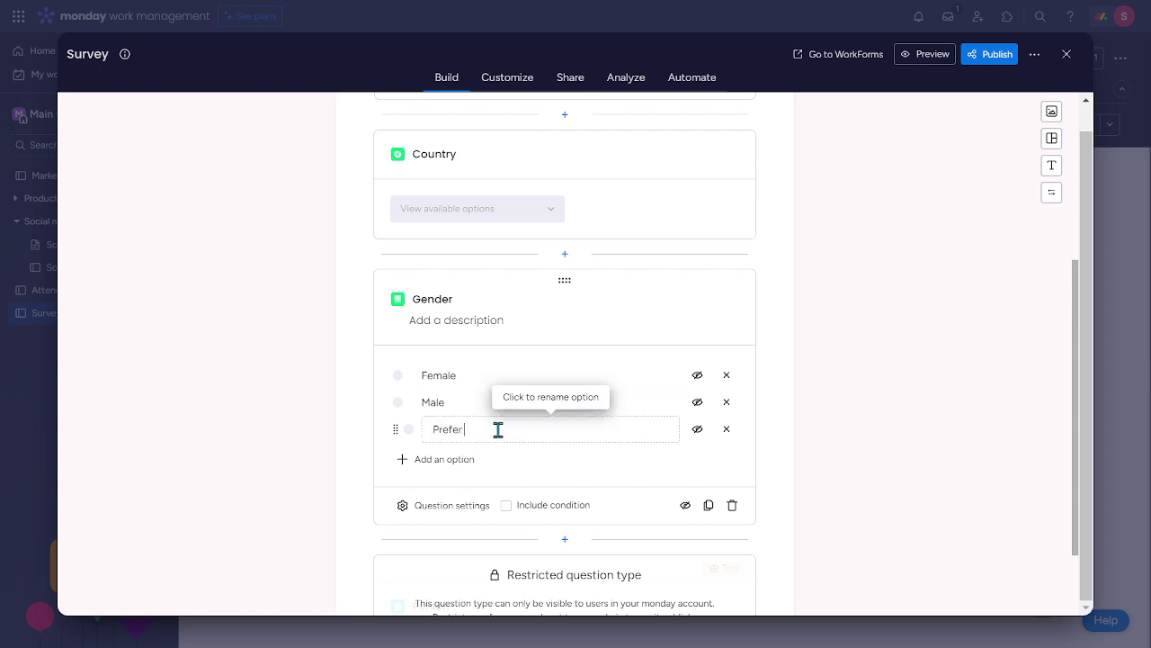
text( not to say)
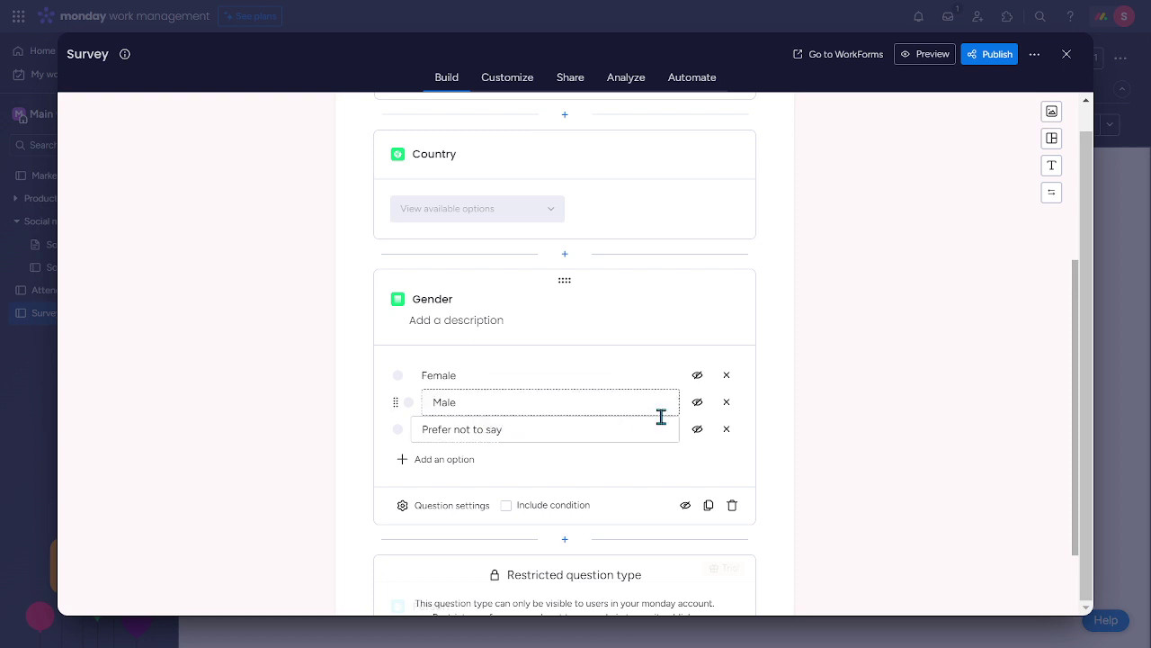
click(785, 432)
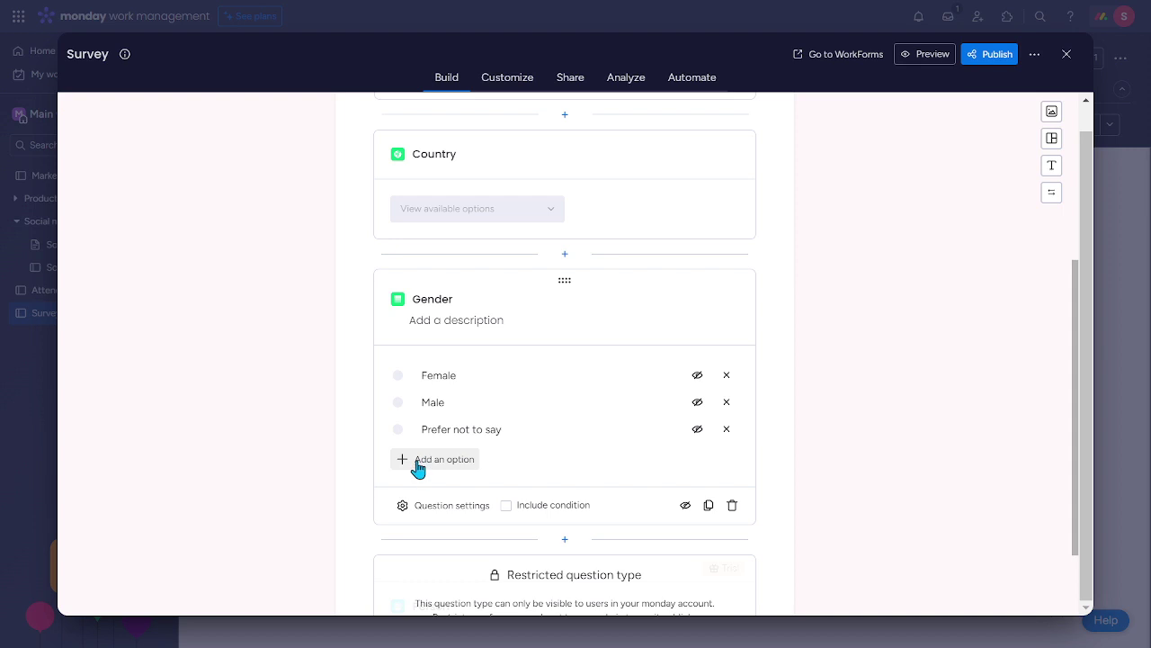
scroll(418, 468, down, 1)
scroll(532, 393, up, 2)
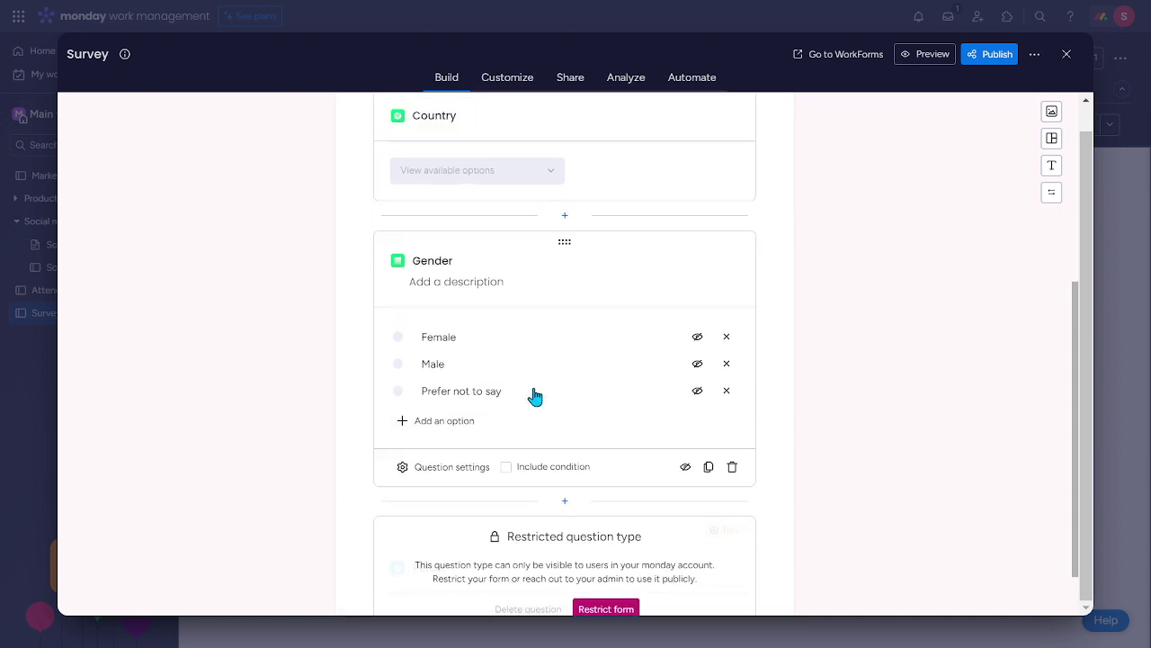
- Set the form background to the custom pink #E6929E using the colour picker
scroll(531, 399, down, 2)
scroll(531, 399, up, 5)
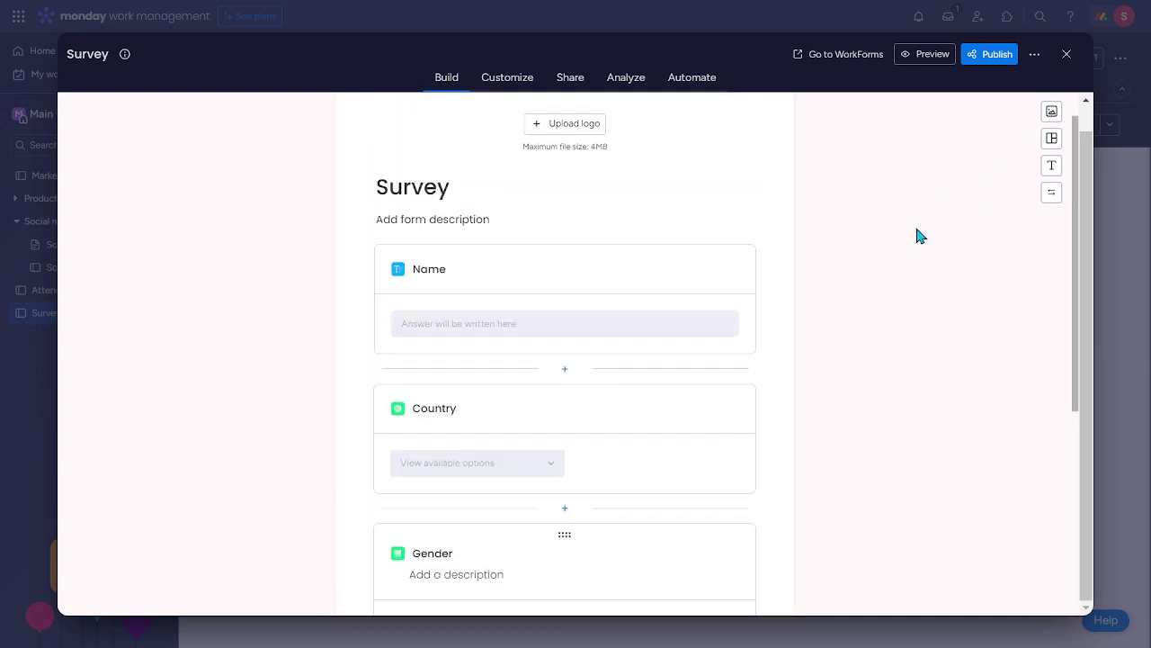
scroll(900, 220, up, 1)
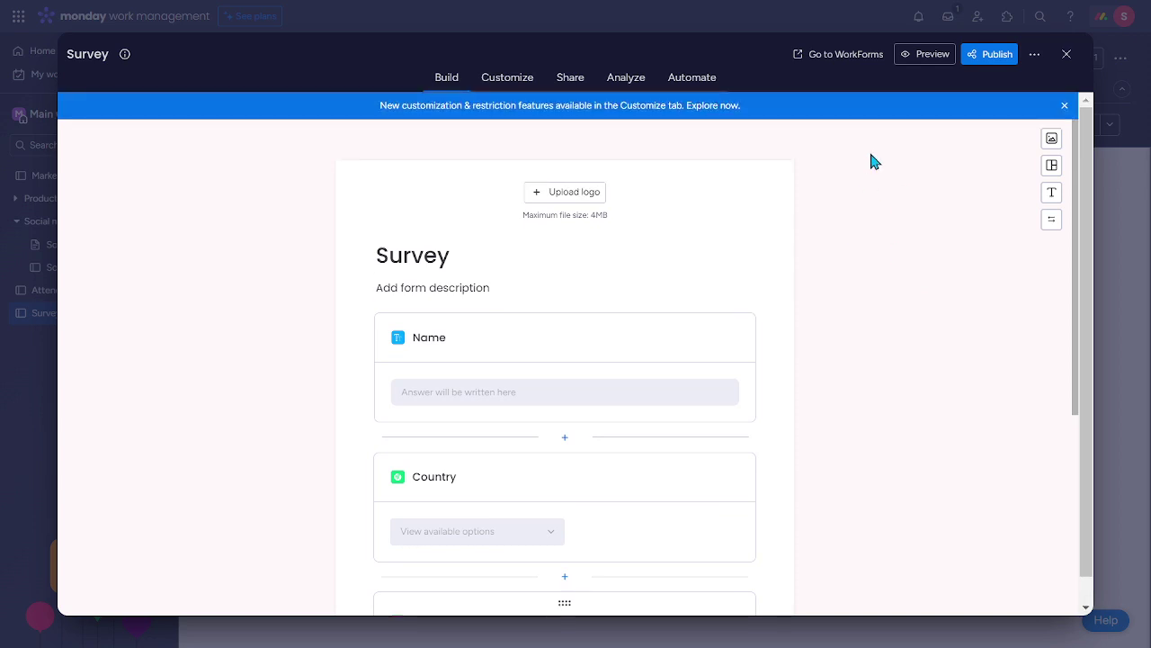
click(1050, 139)
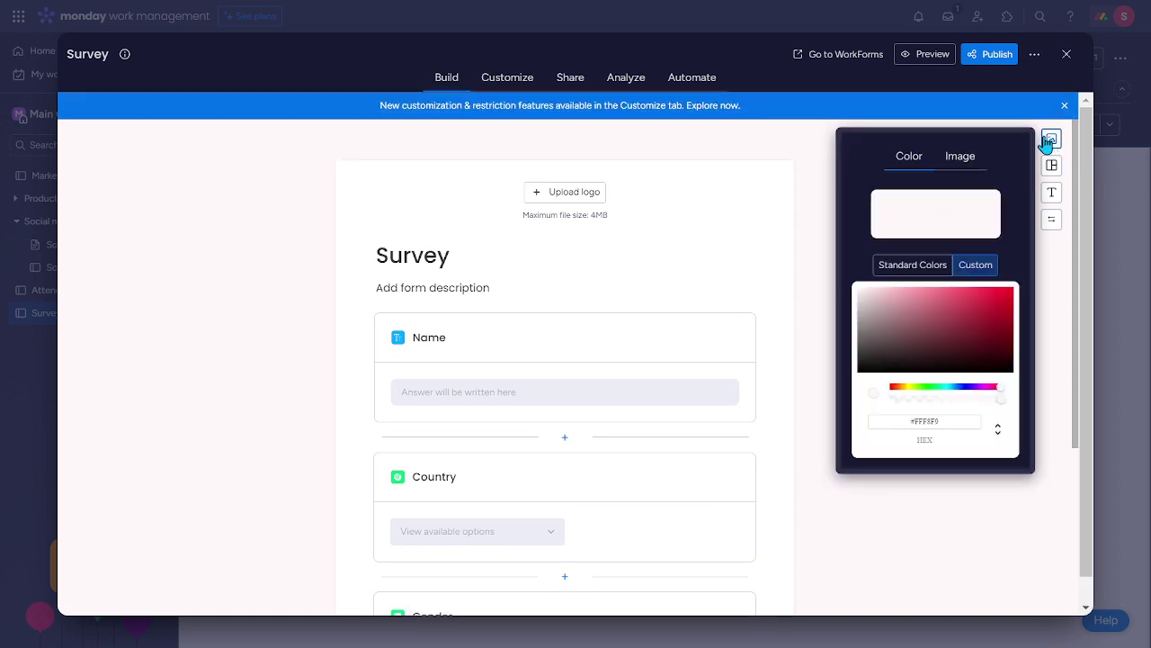
drag(959, 310, 938, 303)
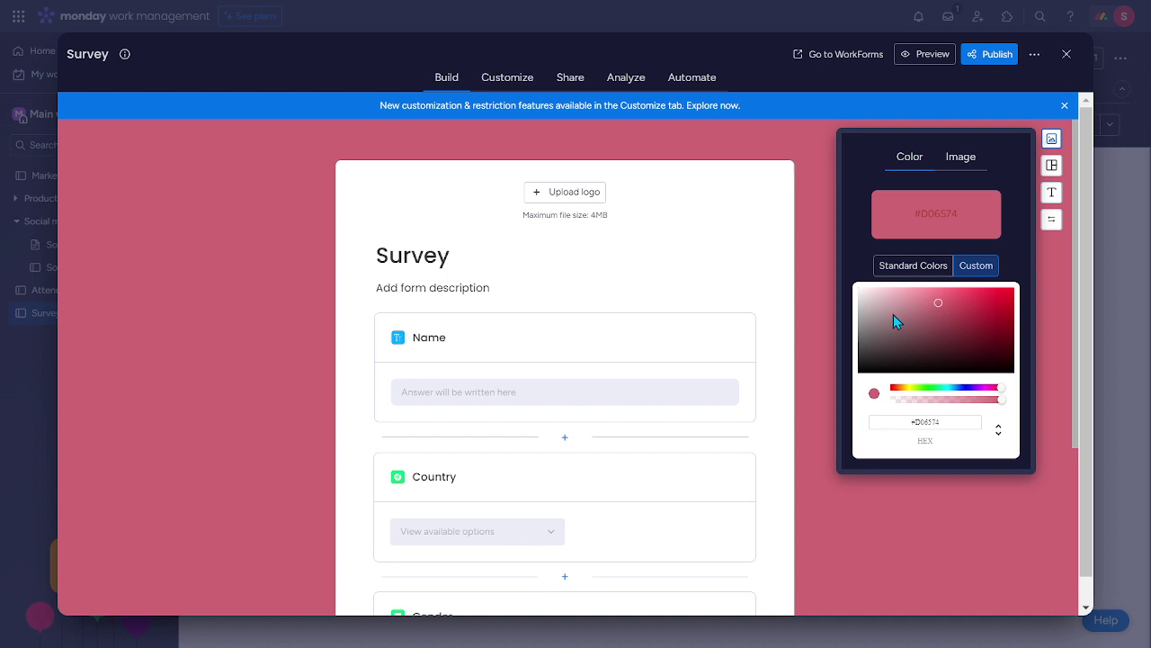
click(885, 311)
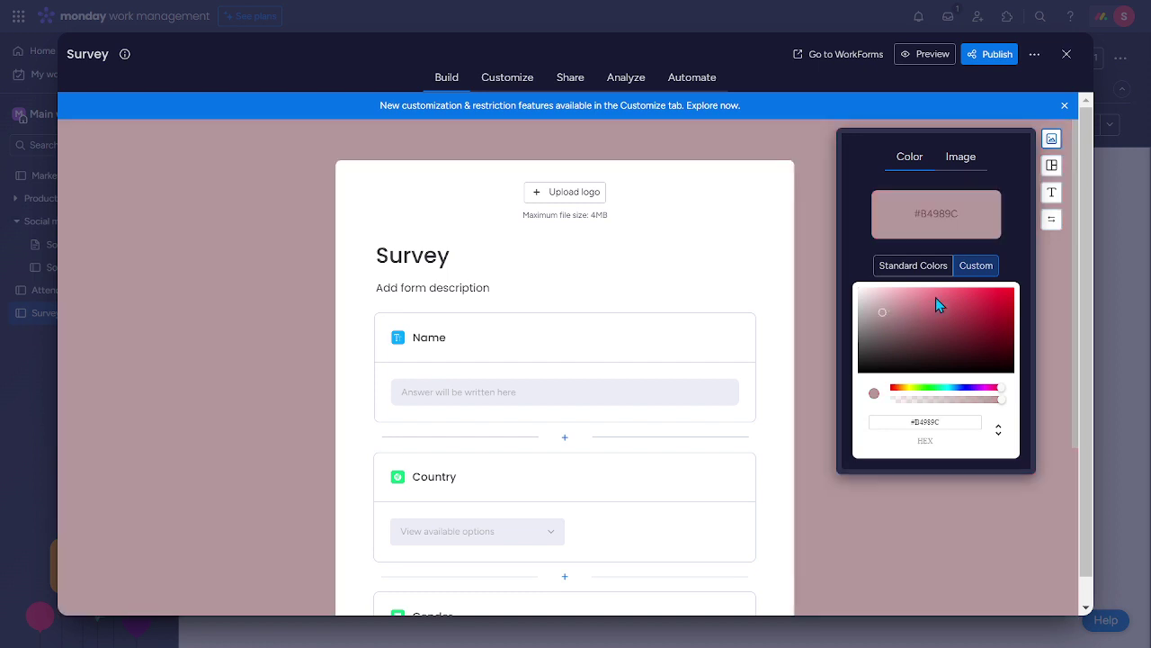
click(935, 296)
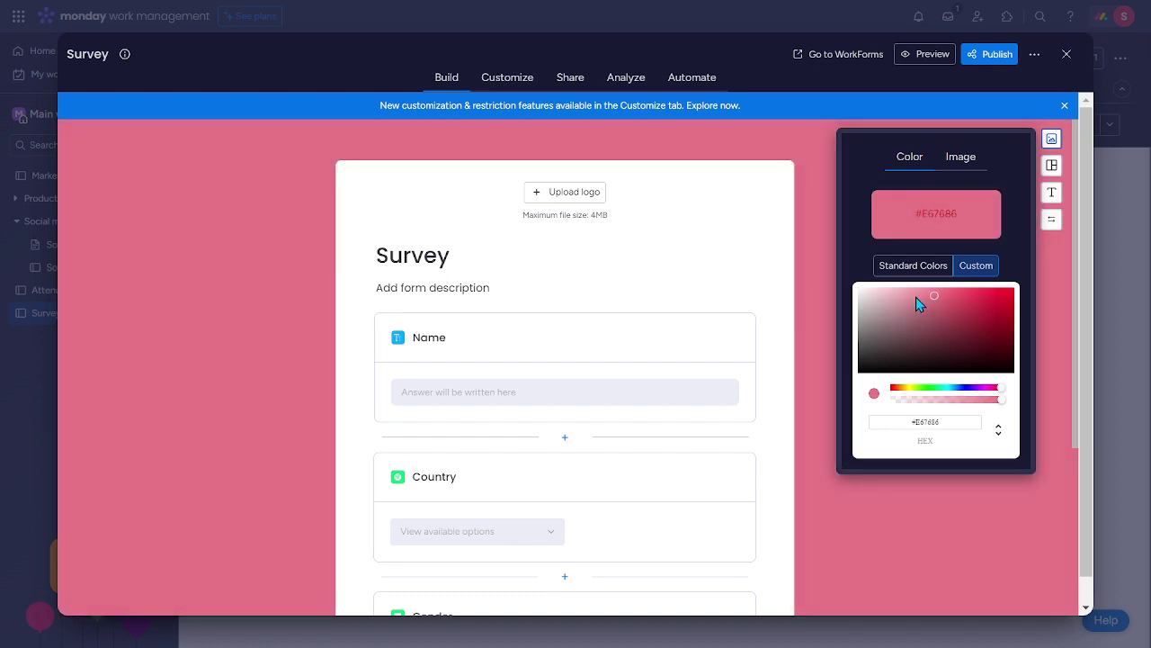
click(916, 297)
click(944, 422)
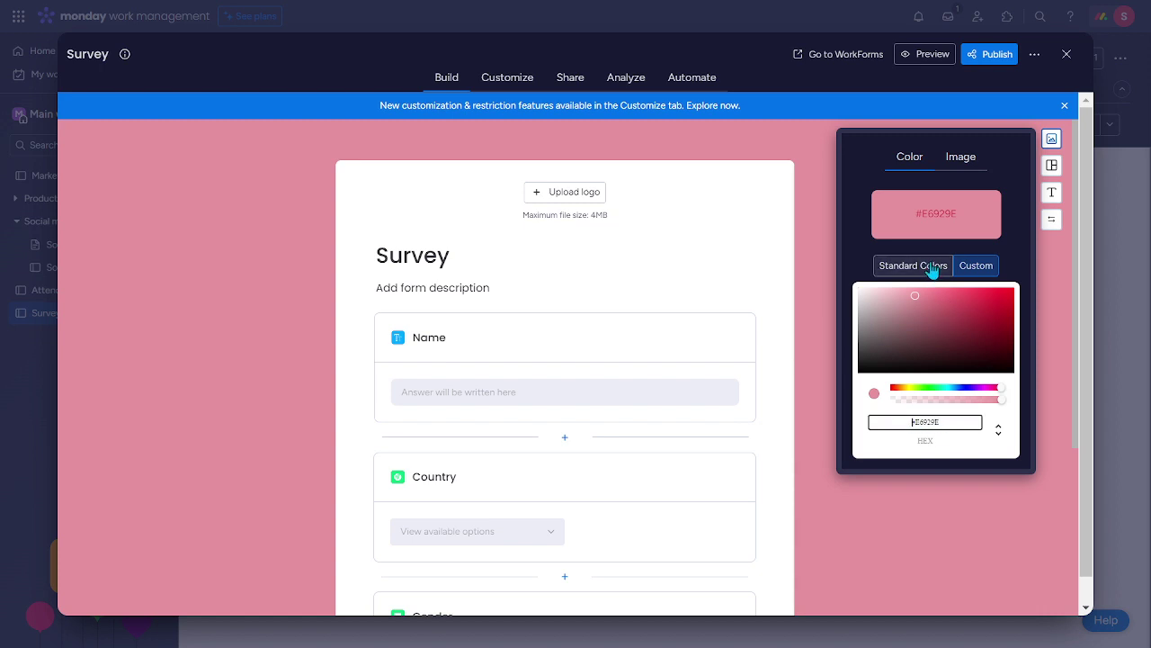
click(930, 268)
click(980, 271)
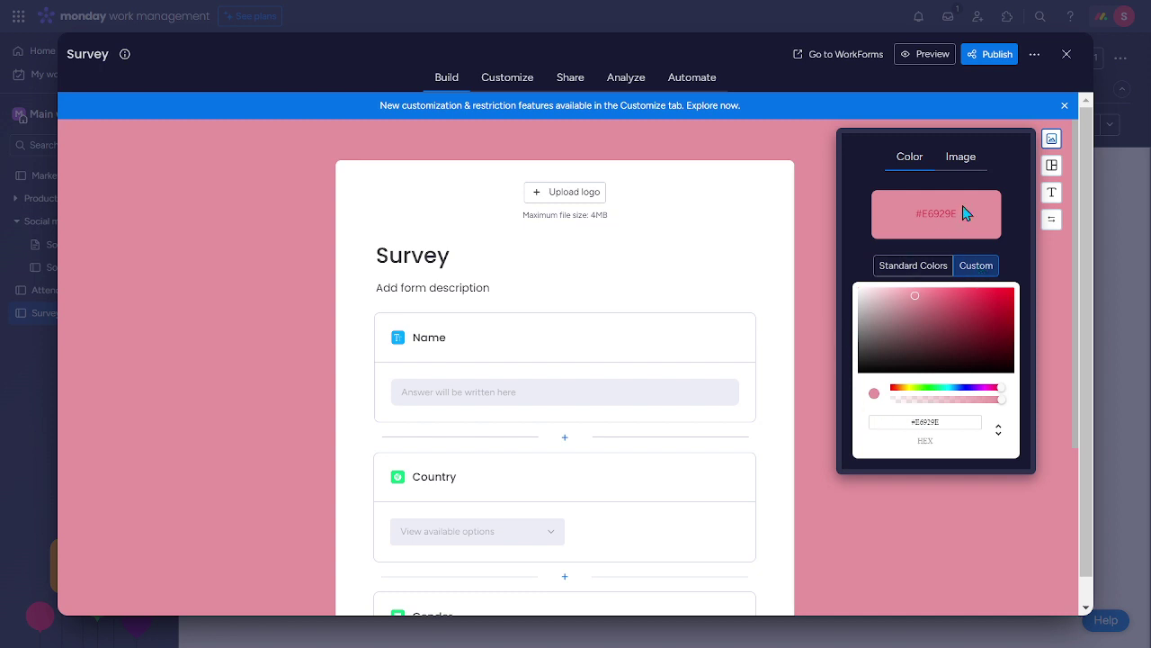
- Choose the marbled blue-and-pink image as the form background and close the panel
click(962, 158)
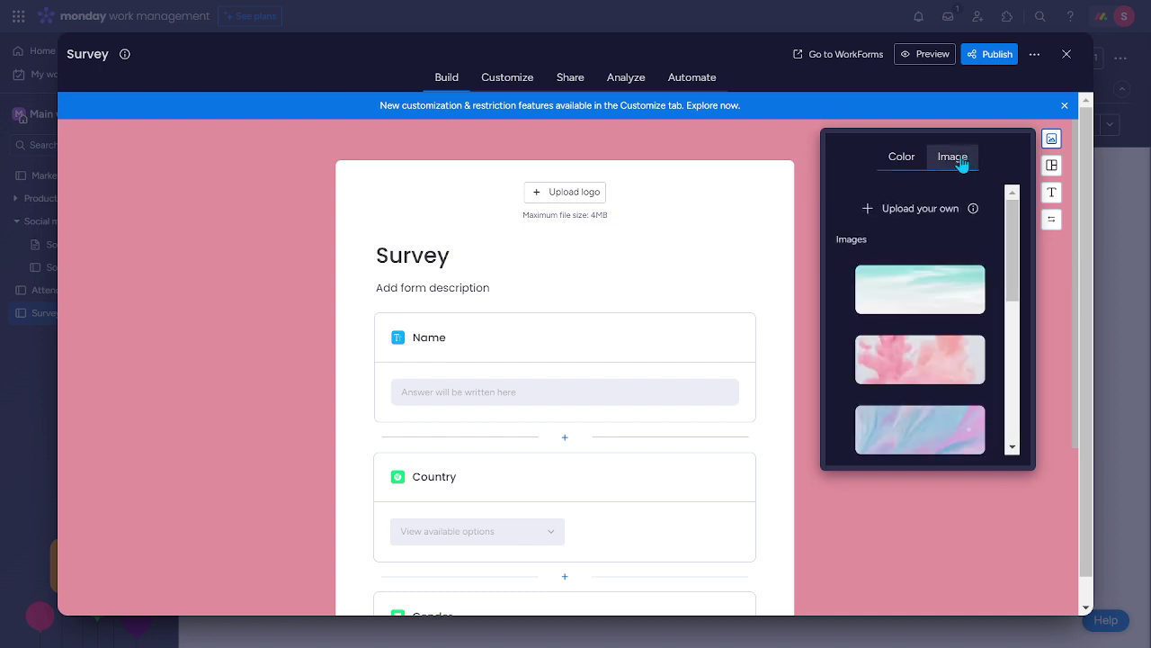
click(922, 306)
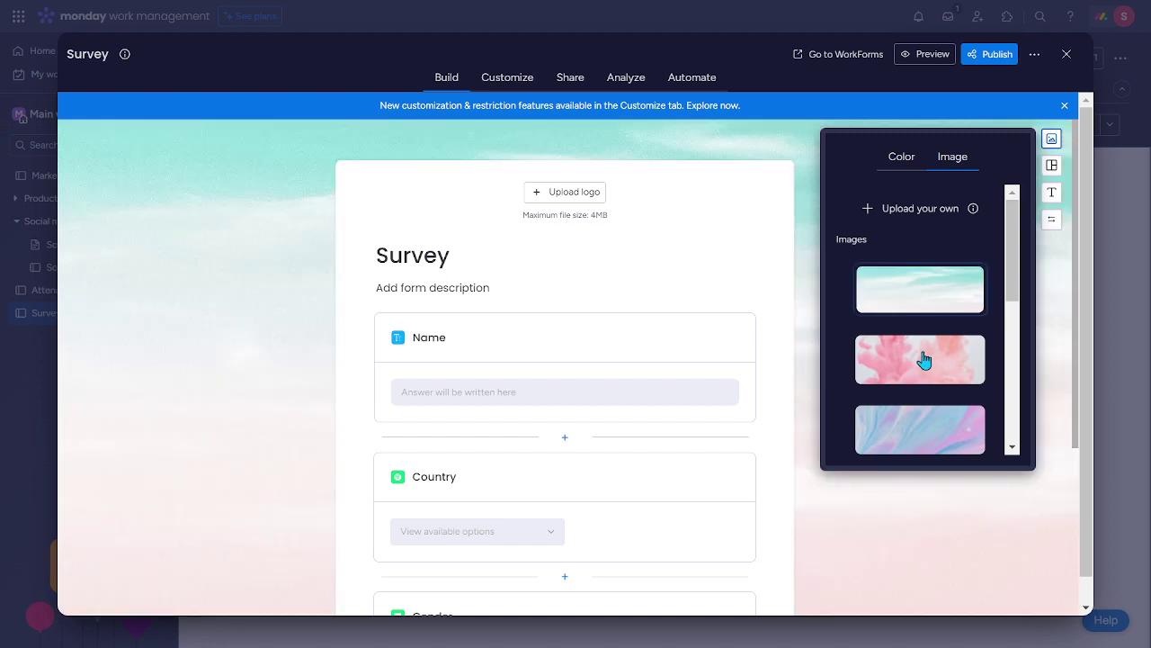
click(949, 432)
scroll(946, 396, down, 1)
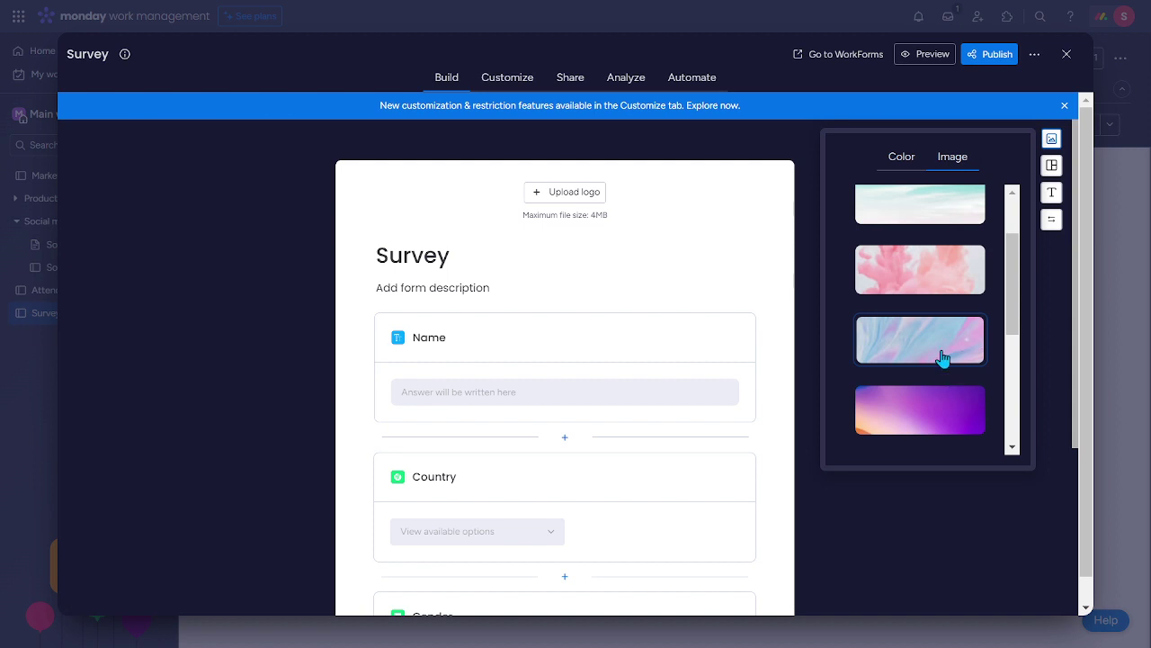
scroll(940, 359, up, 1)
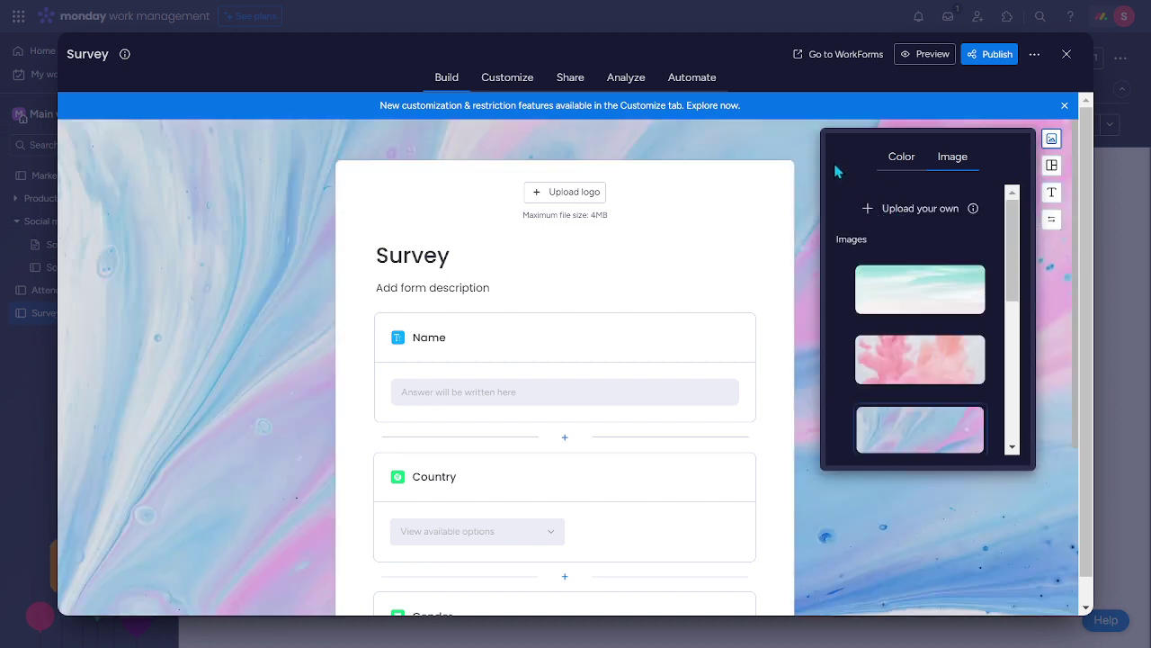
click(789, 162)
scroll(598, 383, down, 3)
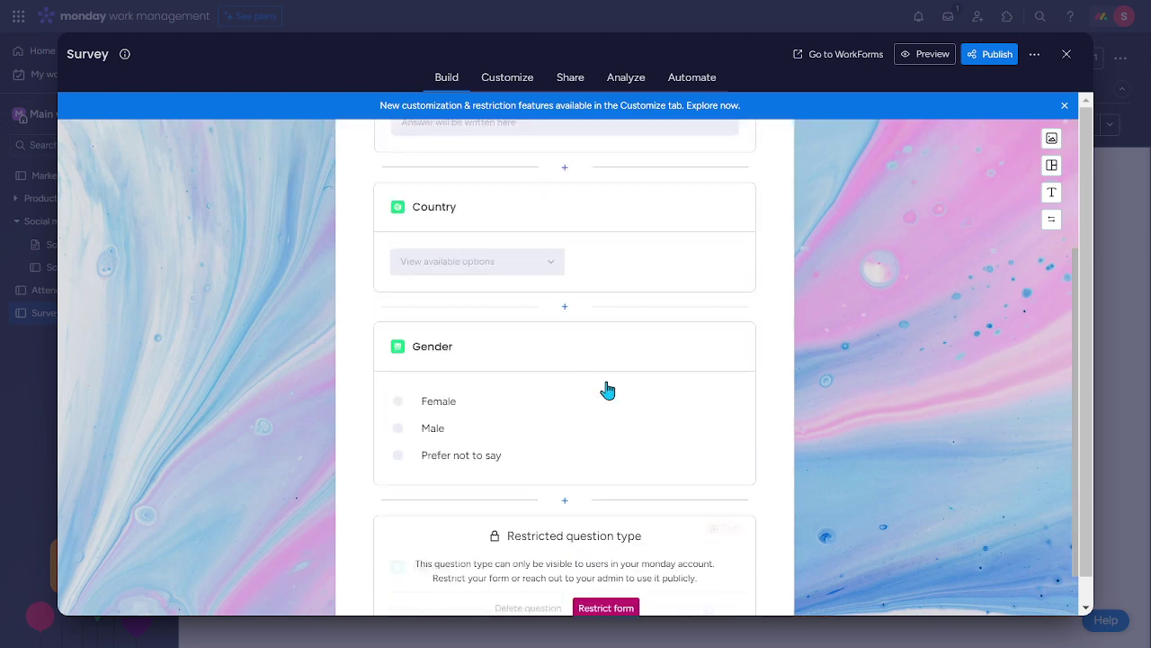
scroll(607, 388, up, 3)
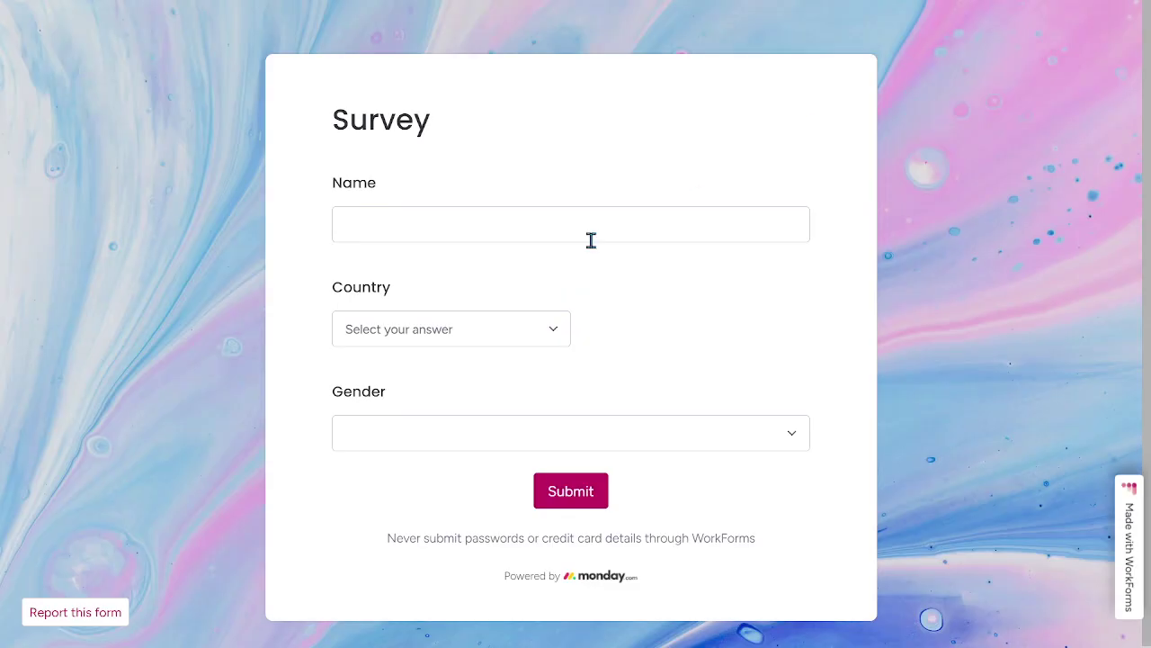
- In the preview, enter a name, choose Afghanistan and Female, and submit
click(416, 230)
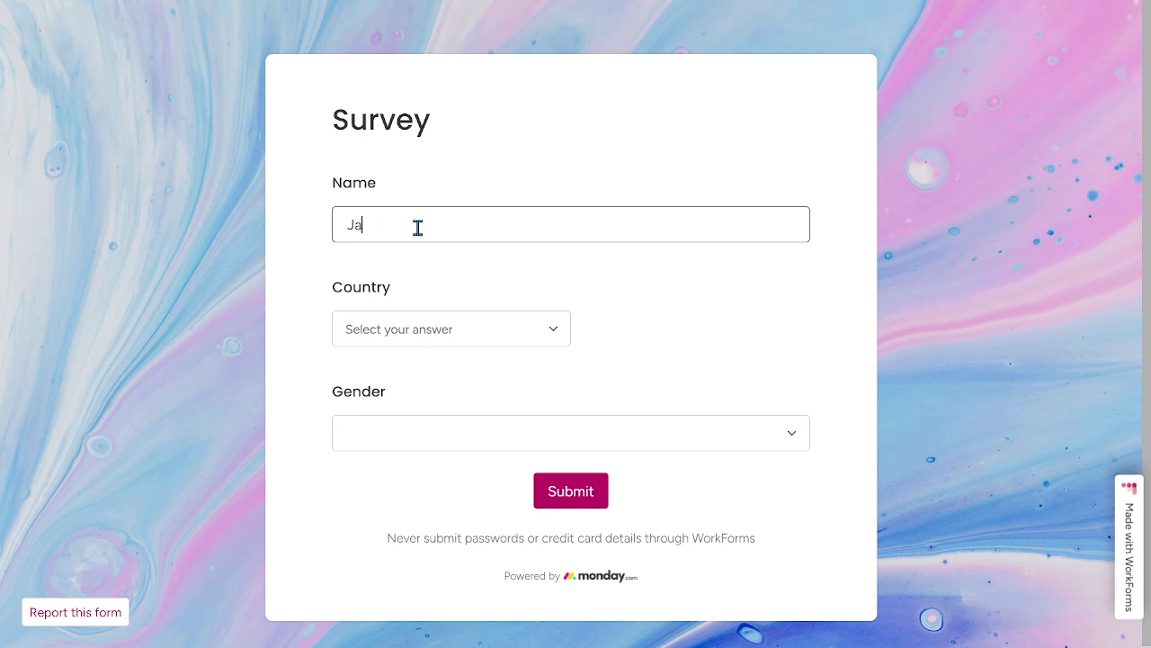
click(471, 340)
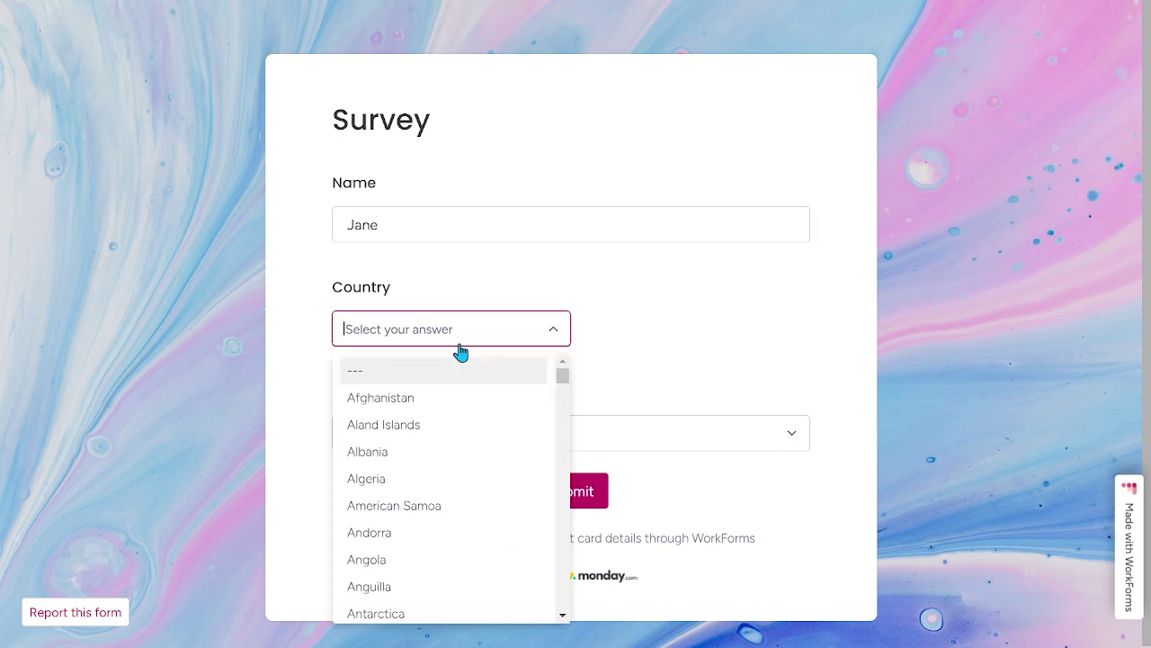
click(441, 398)
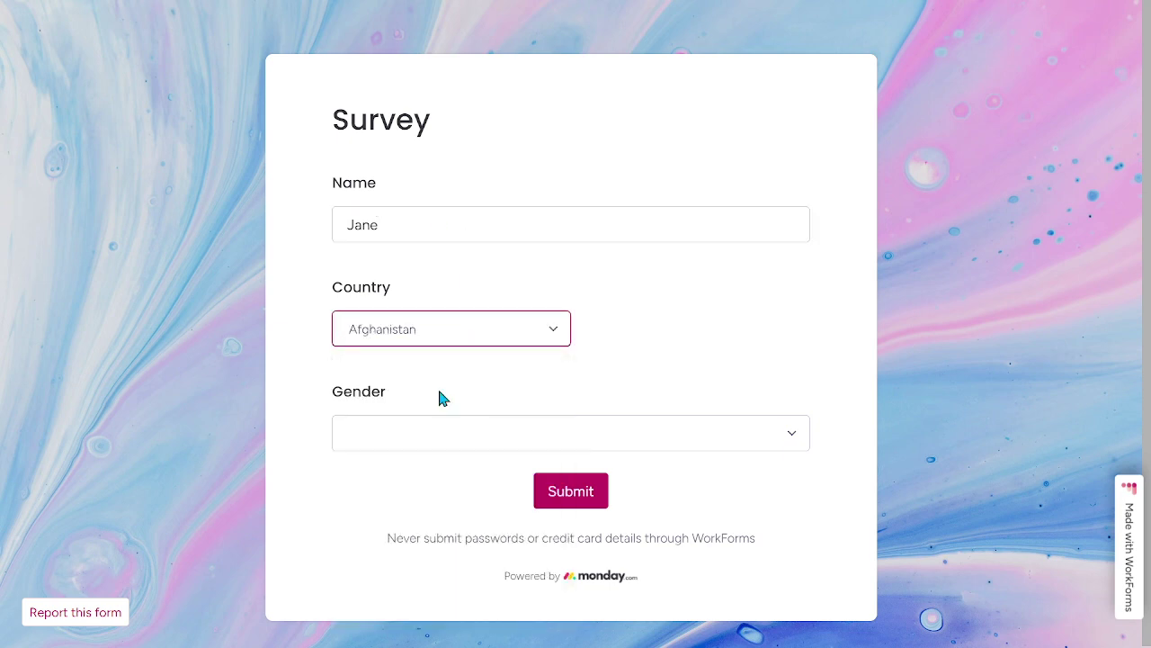
click(437, 432)
click(409, 484)
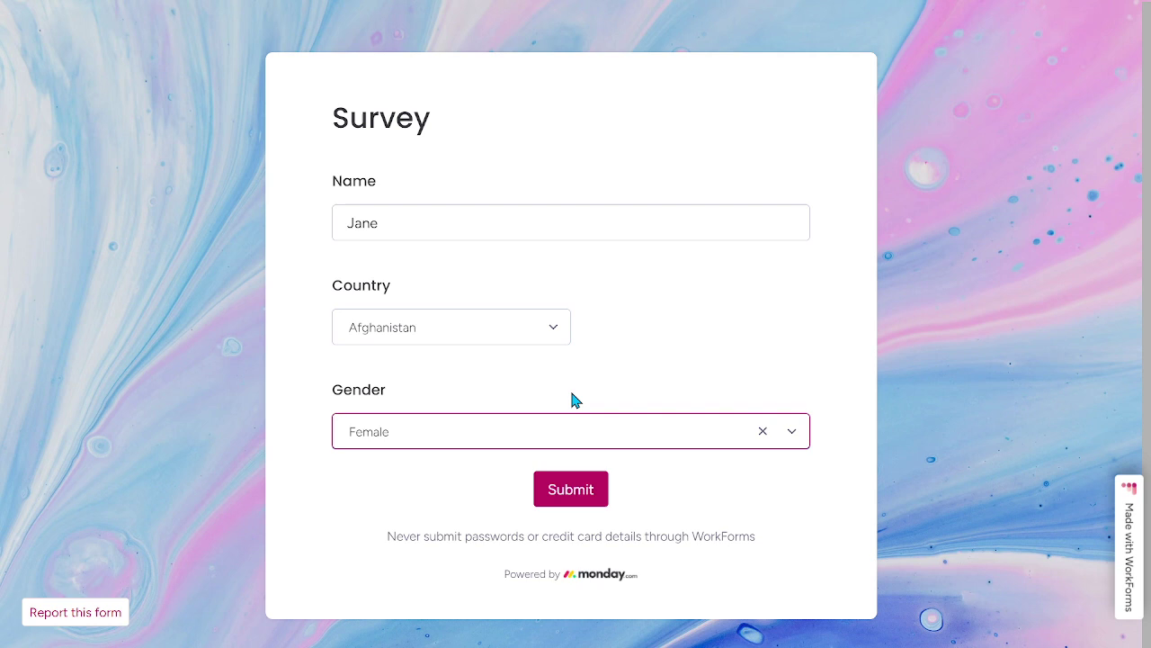
click(583, 495)
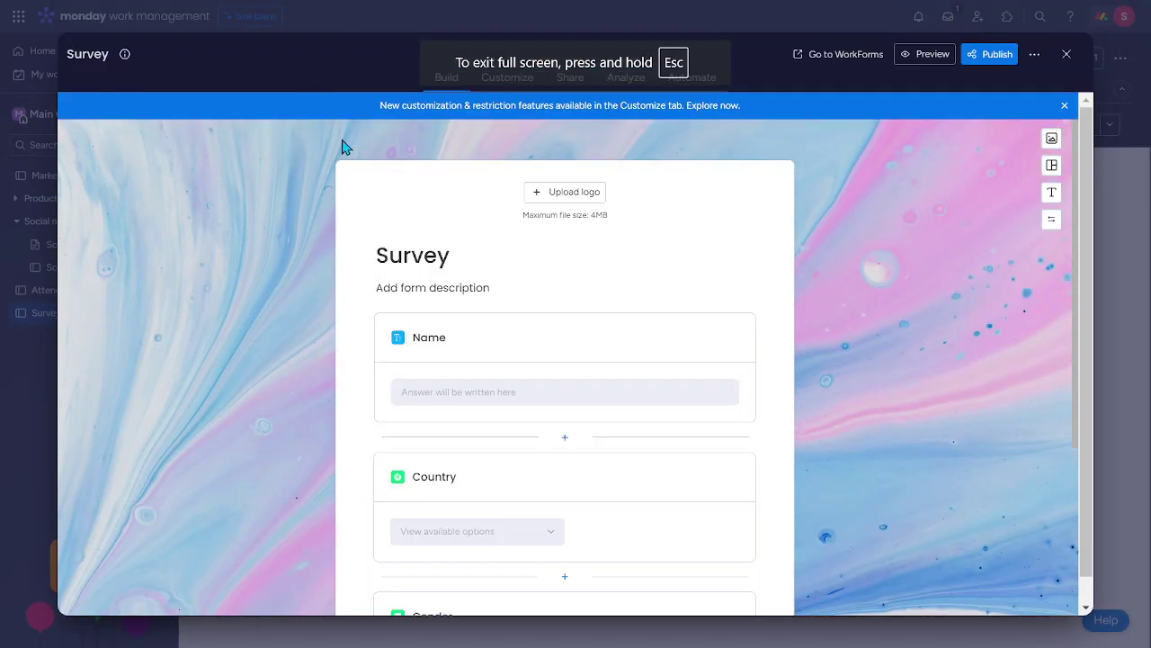
- Close the form editor and switch to the Survey board's Main Table
click(1067, 55)
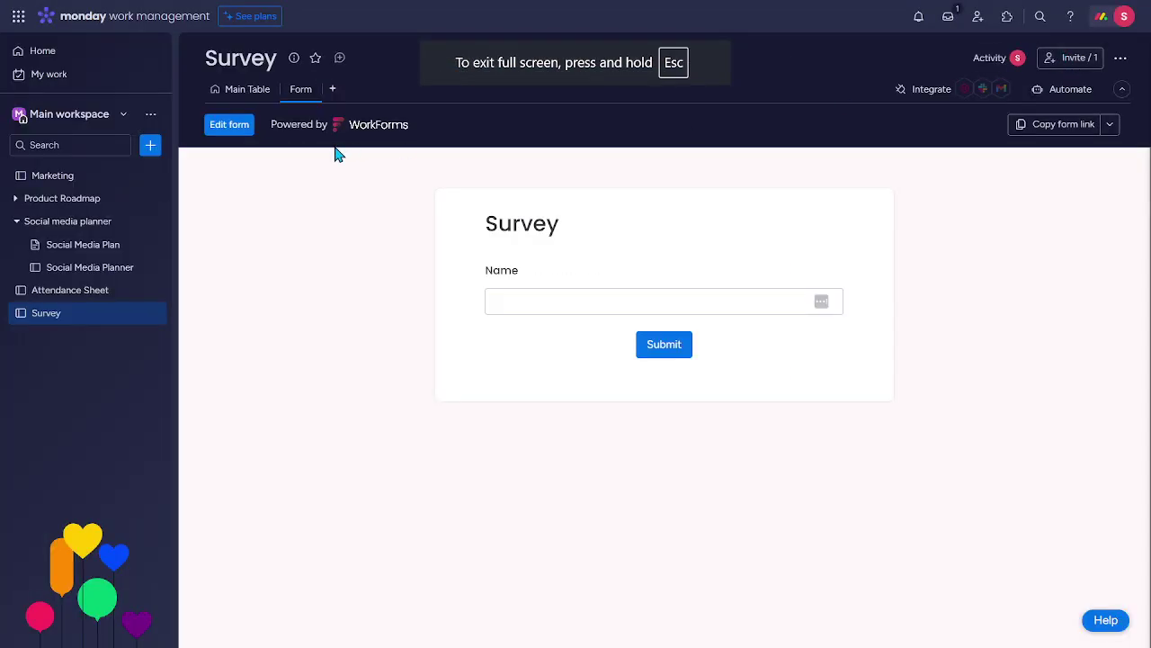
click(239, 93)
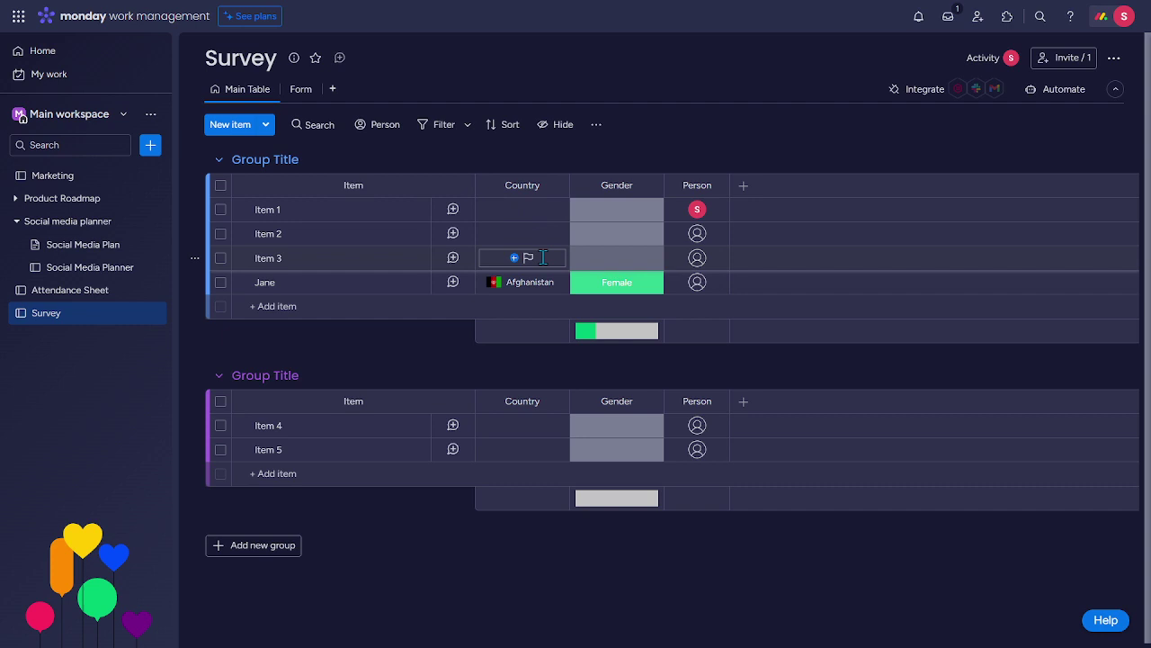
- Delete the Person column from its '...' menu, confirming with Enter
click(716, 185)
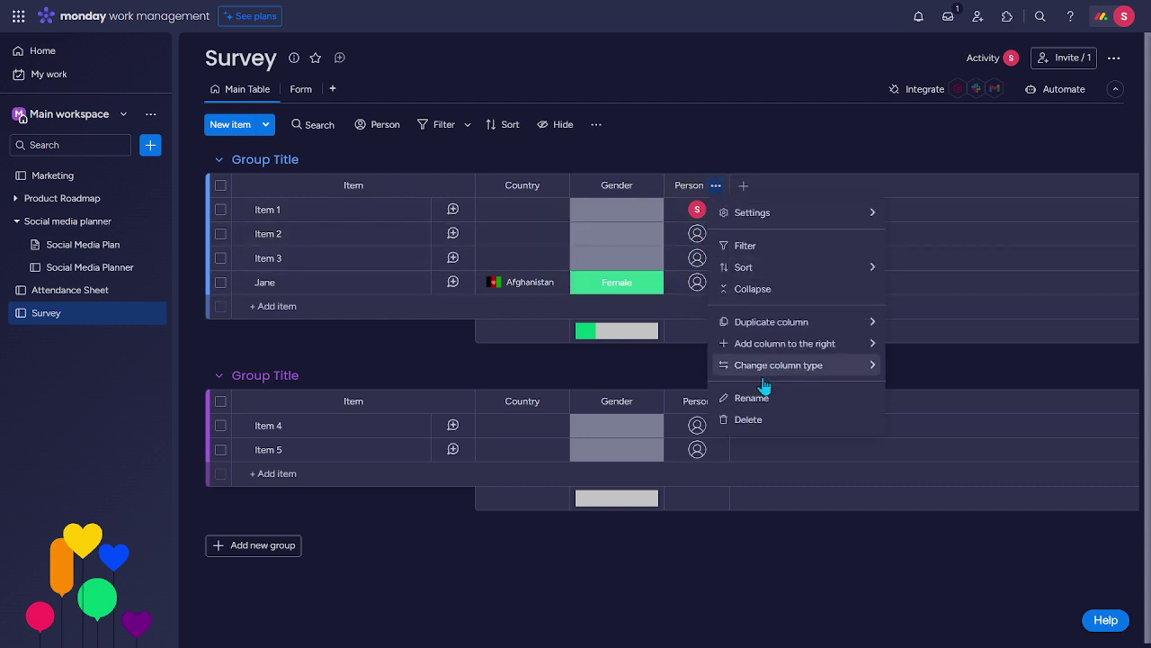
click(755, 420)
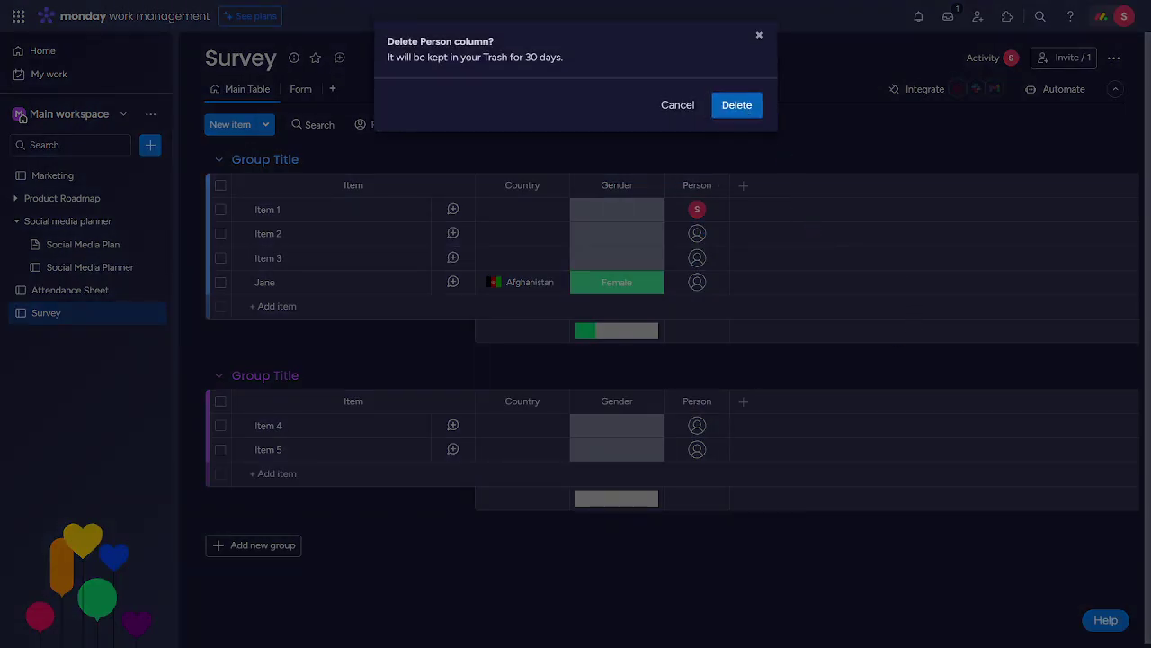
key(Return)
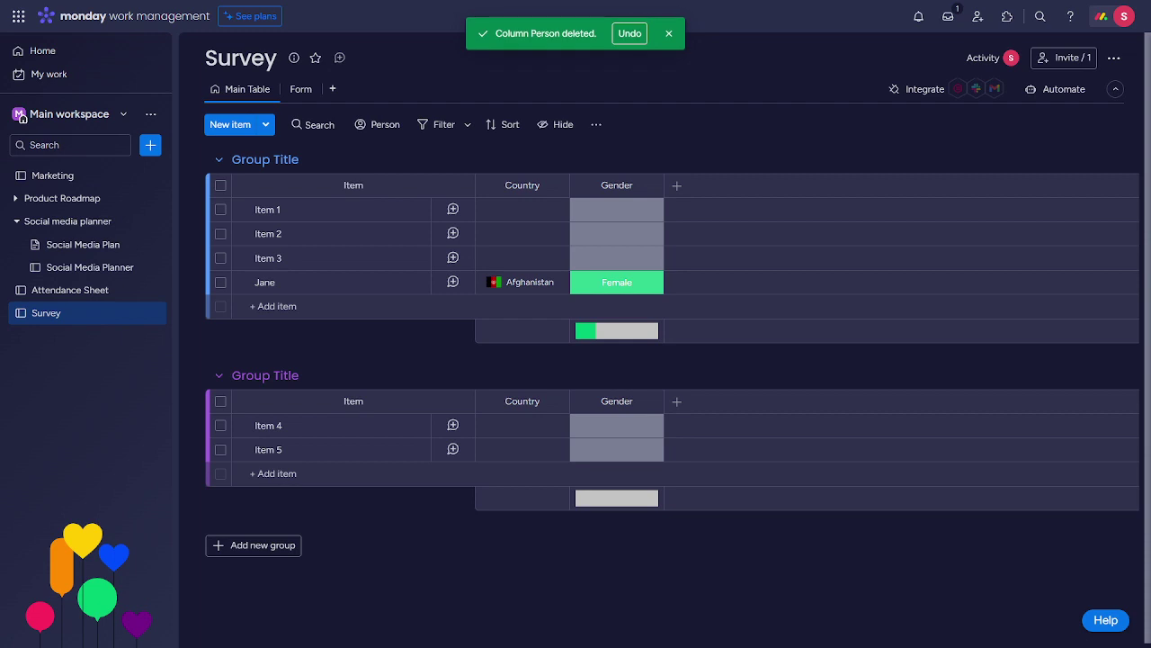